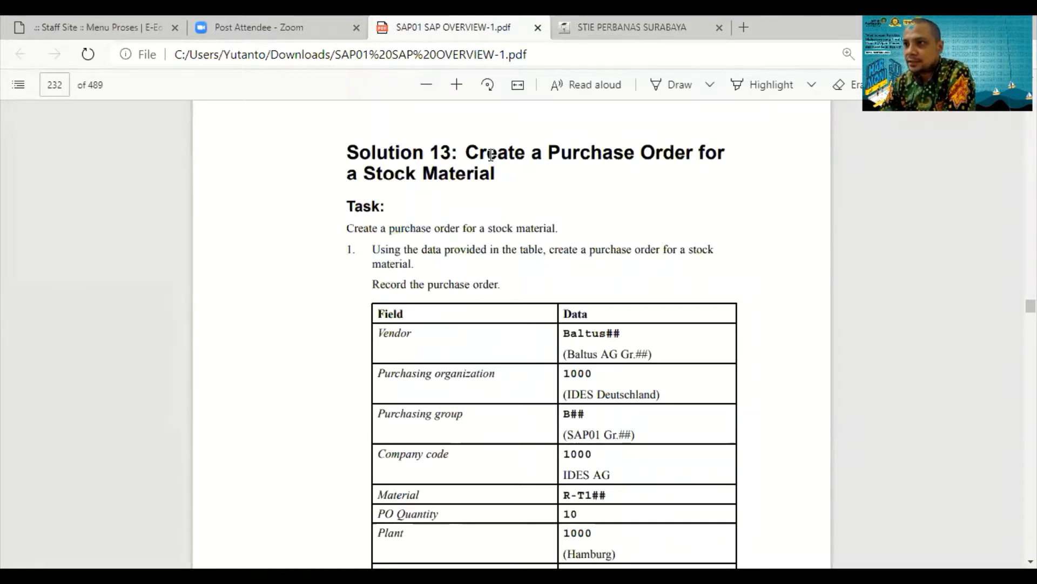
Review the Solution 13 purchase order task and each value in its data table, from vendor to storage location and purchase order number.
drag(468, 153, 513, 173)
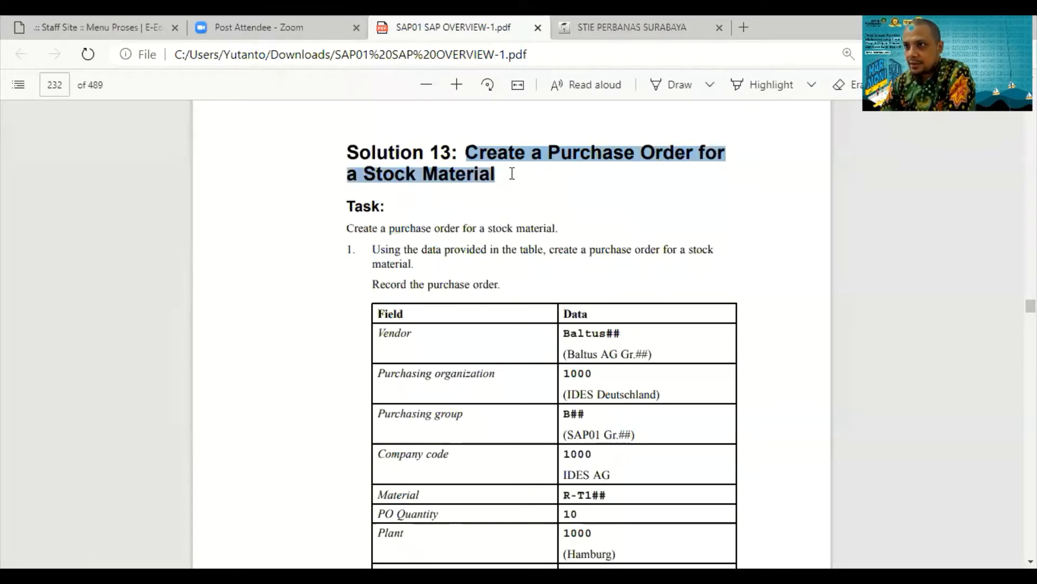
scroll(489, 270, down, 1)
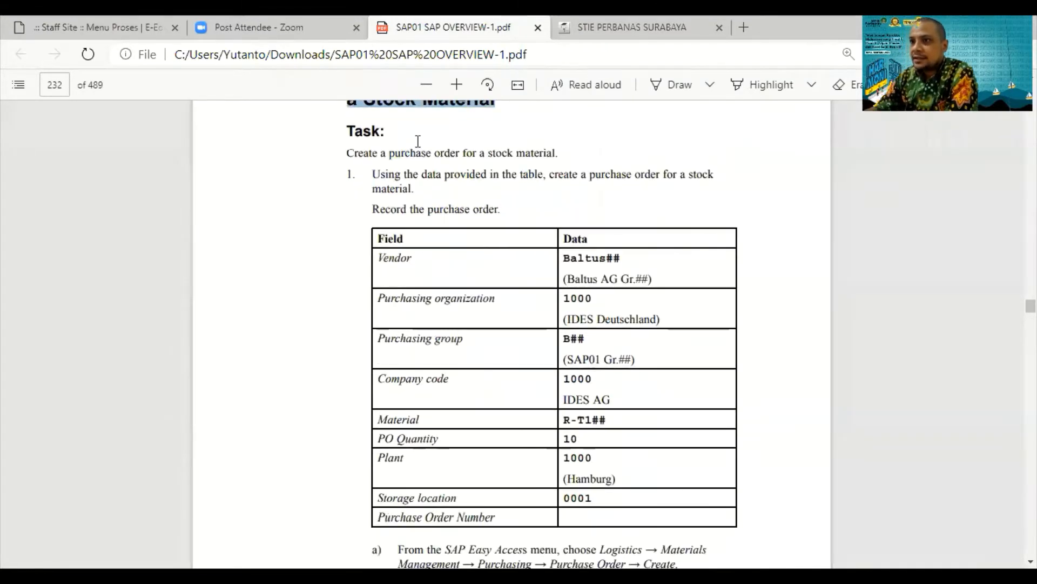
scroll(410, 259, up, 1)
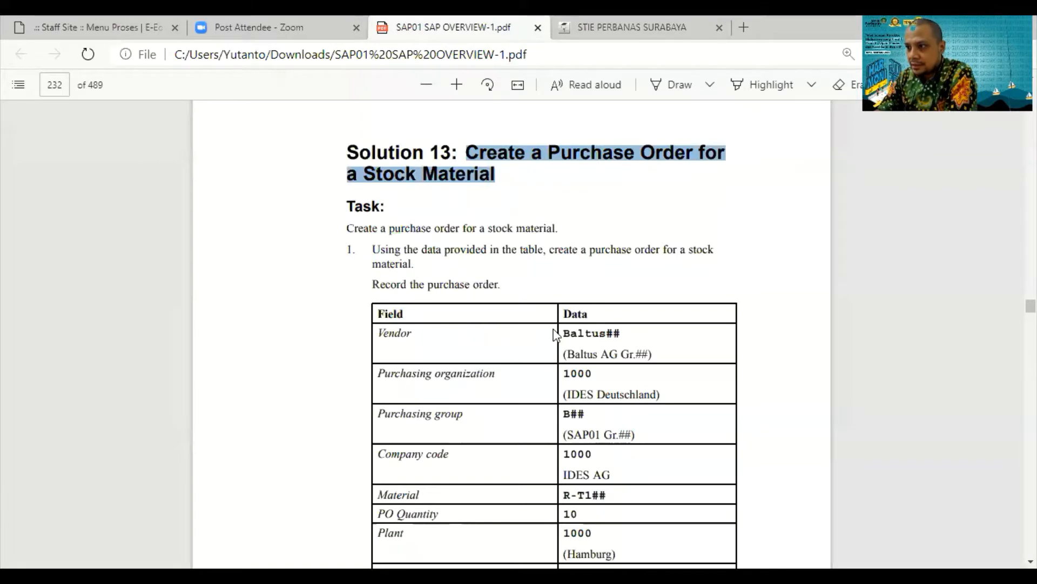
drag(621, 334, 559, 331)
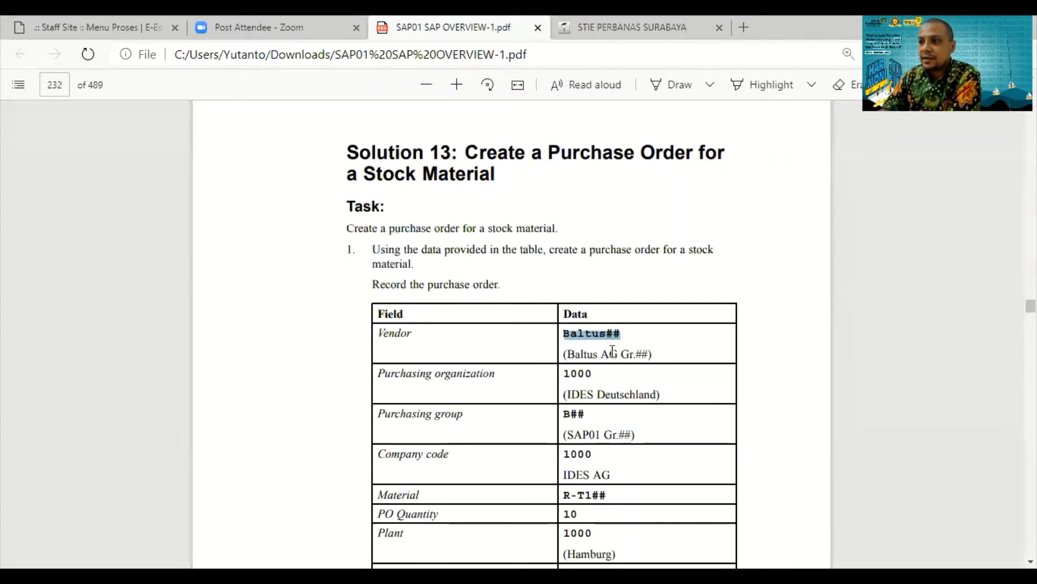
scroll(602, 343, down, 1)
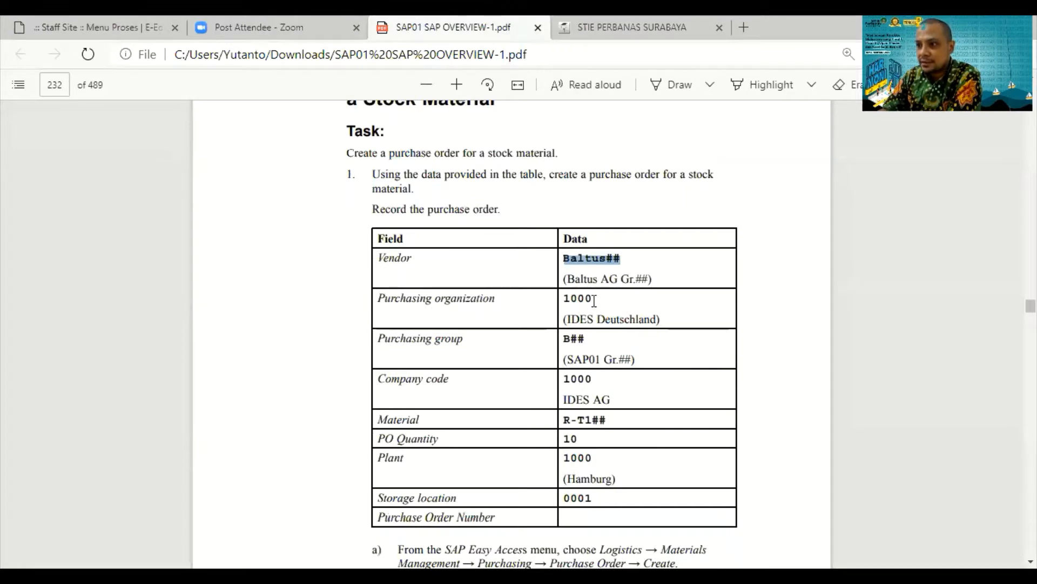
drag(597, 299, 562, 299)
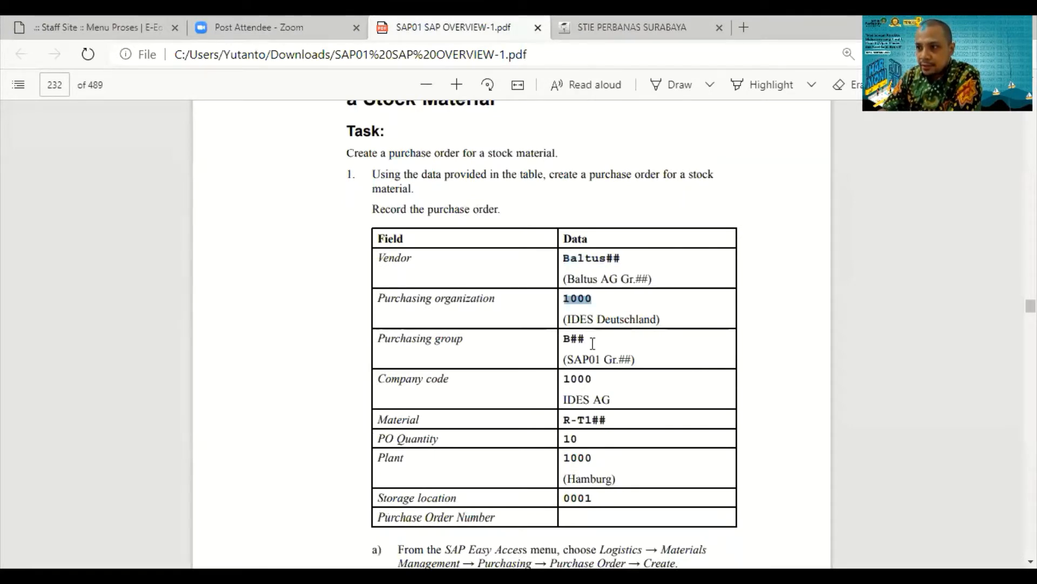
drag(593, 343, 572, 343)
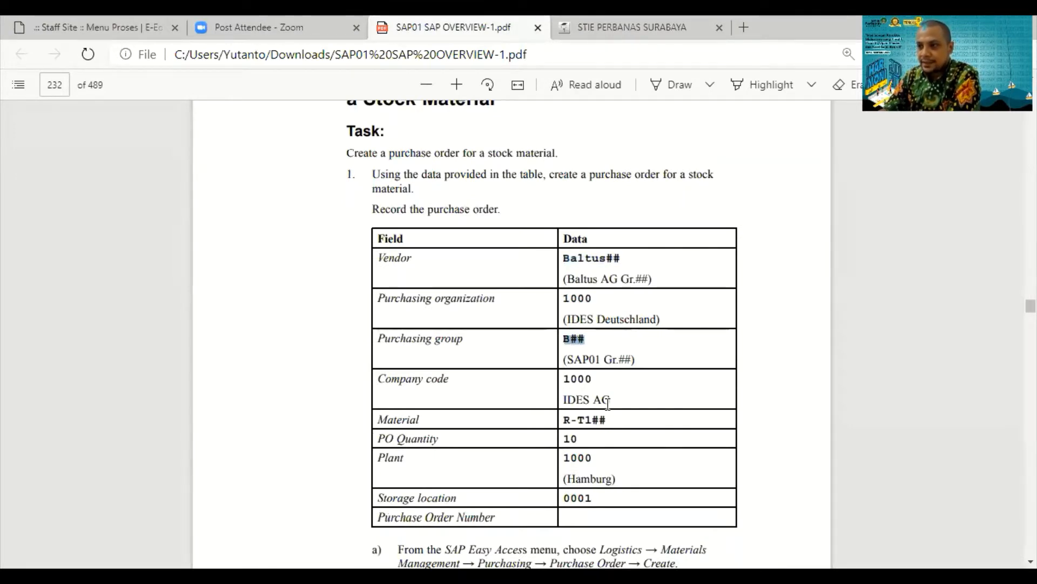
scroll(609, 403, down, 1)
drag(594, 303, 570, 307)
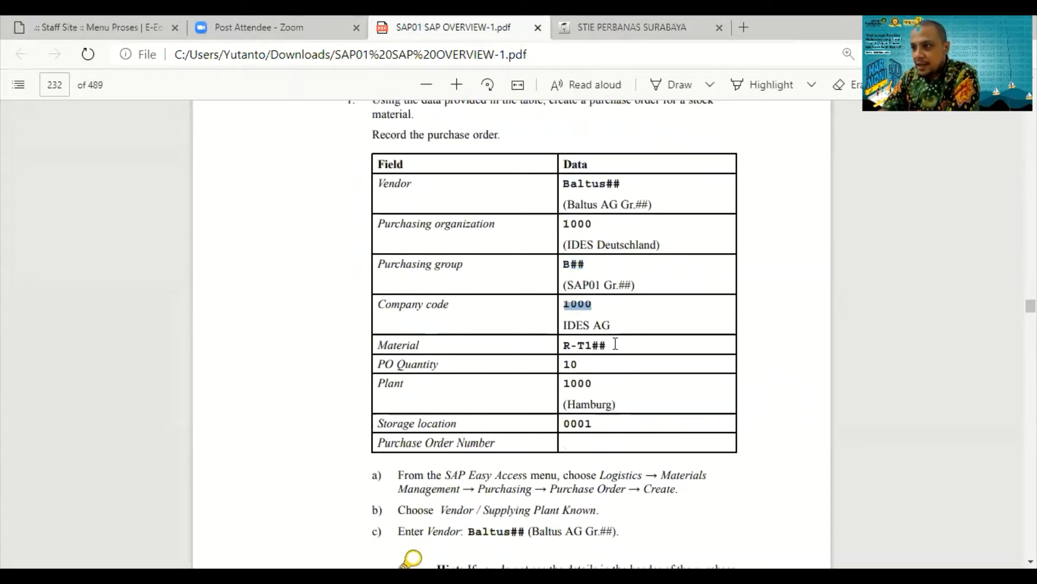
drag(614, 344, 570, 342)
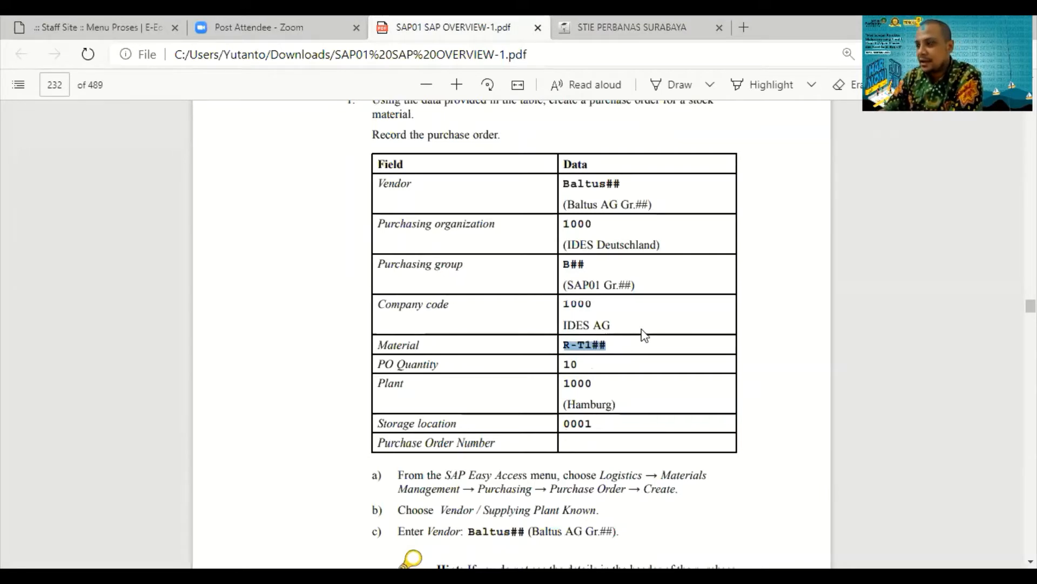
scroll(604, 252, down, 3)
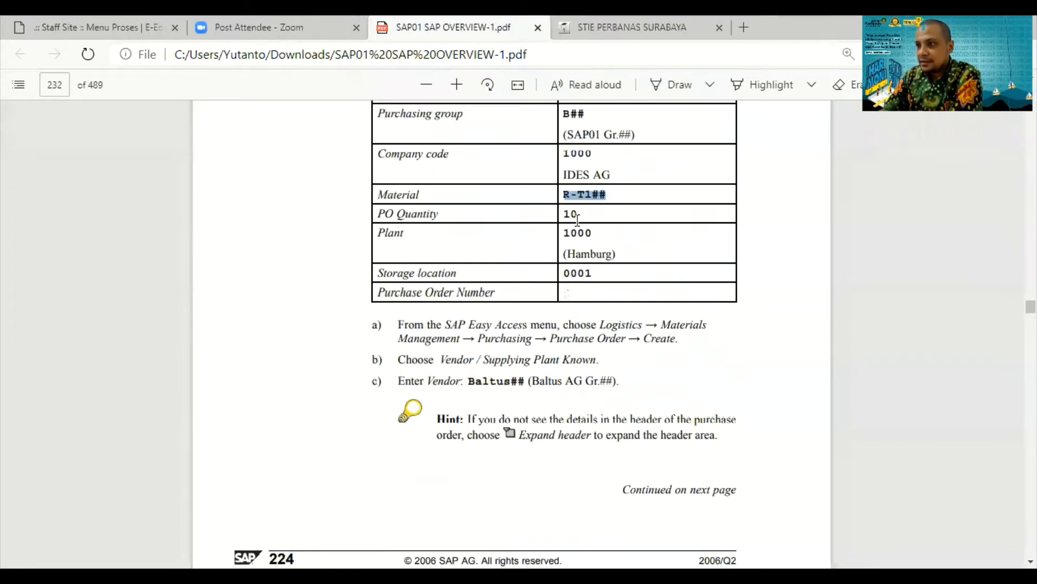
drag(577, 219, 560, 214)
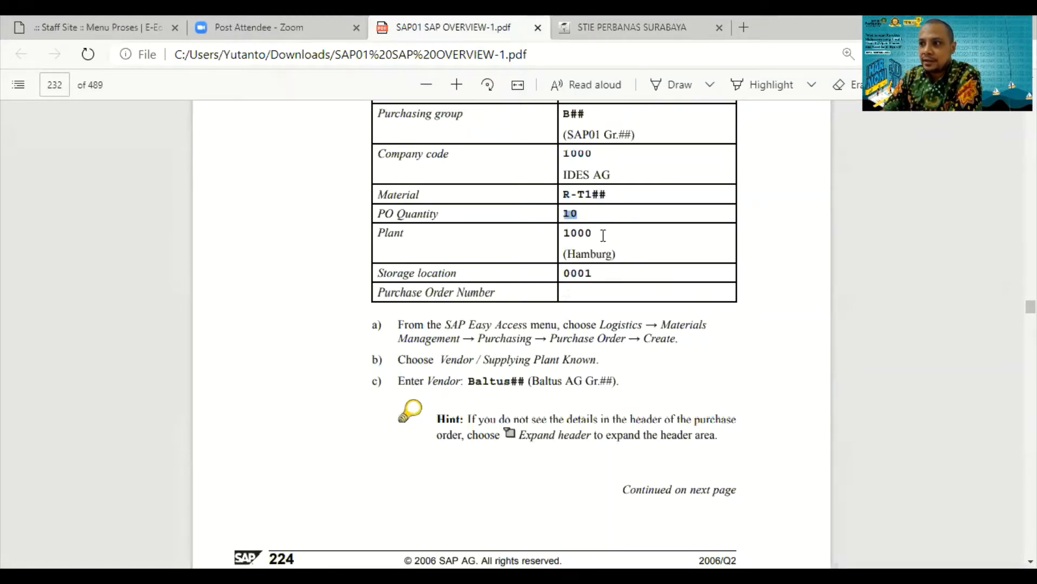
drag(593, 233, 563, 233)
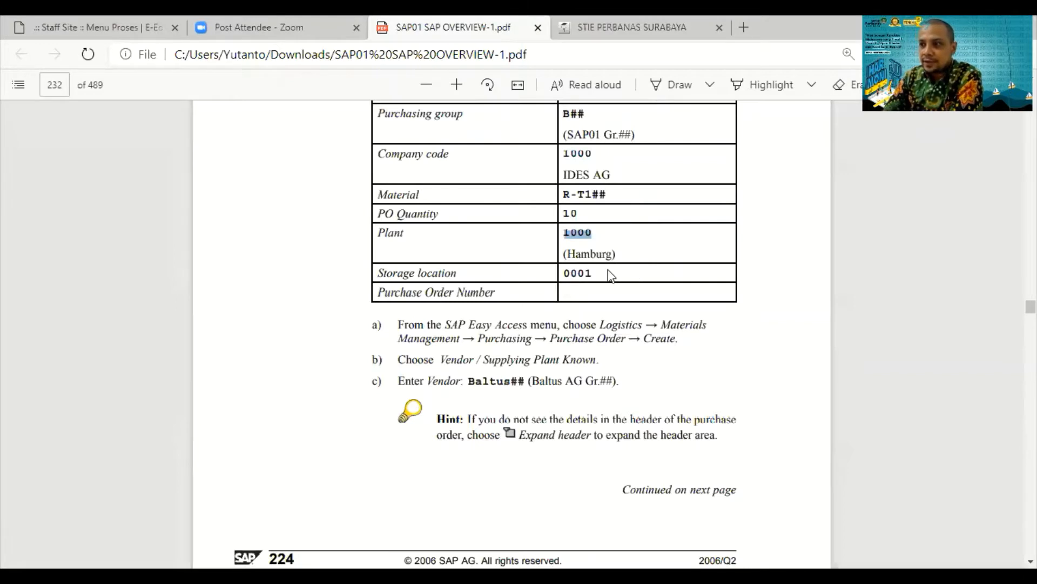
drag(592, 273, 565, 270)
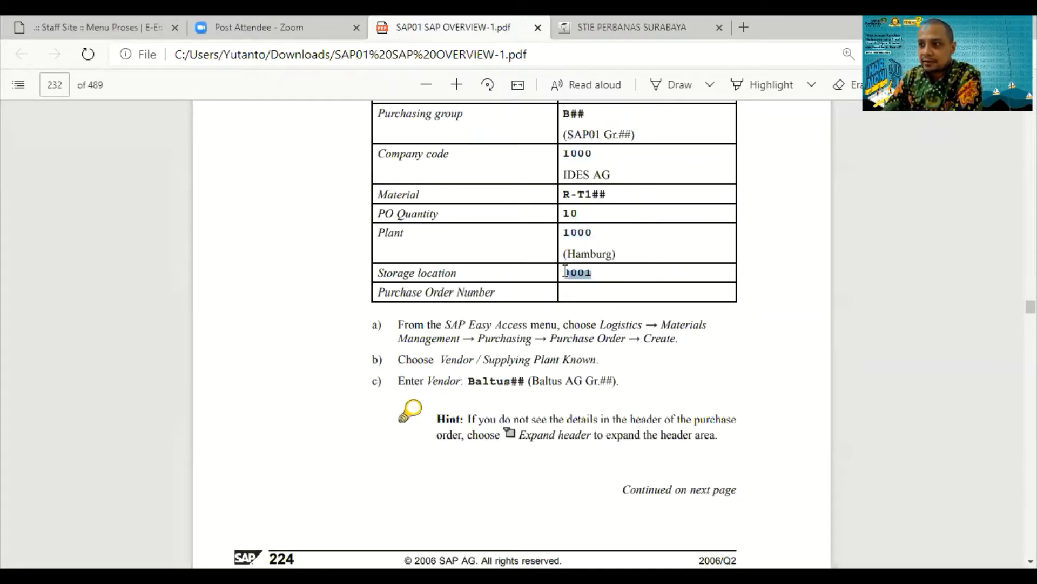
click(578, 296)
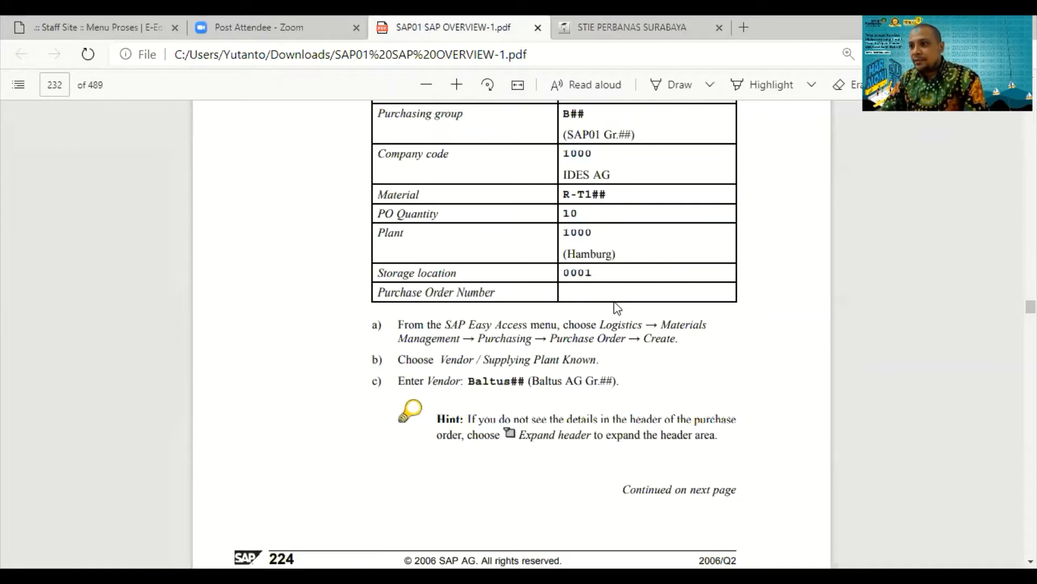
Read instructions a and b below the data table, covering the SAP Easy Access path and the Vendor / Supplying Plant Known choice.
scroll(454, 331, down, 1)
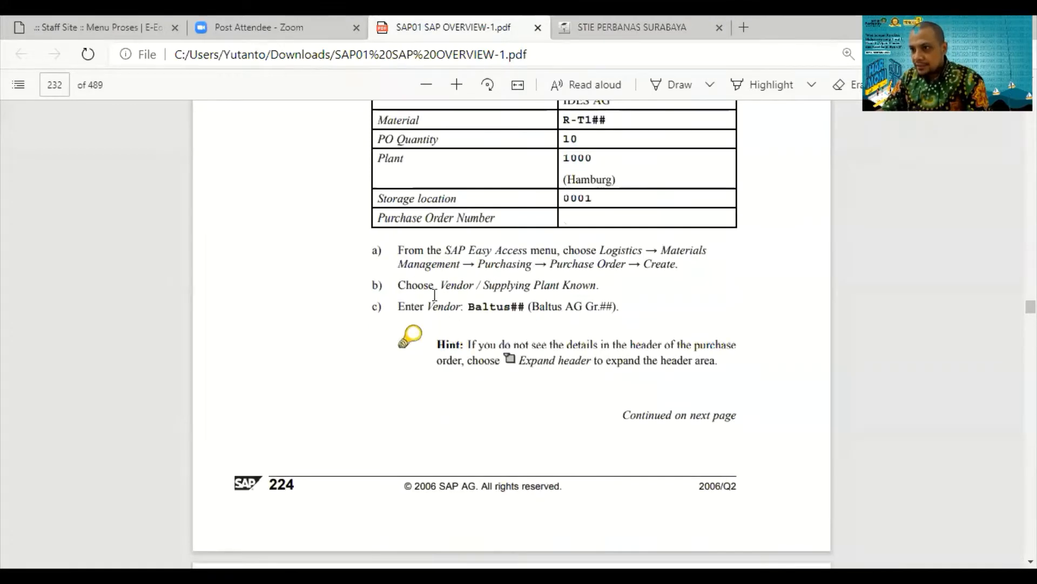
scroll(425, 352, up, 6)
scroll(426, 352, down, 4)
scroll(514, 287, down, 3)
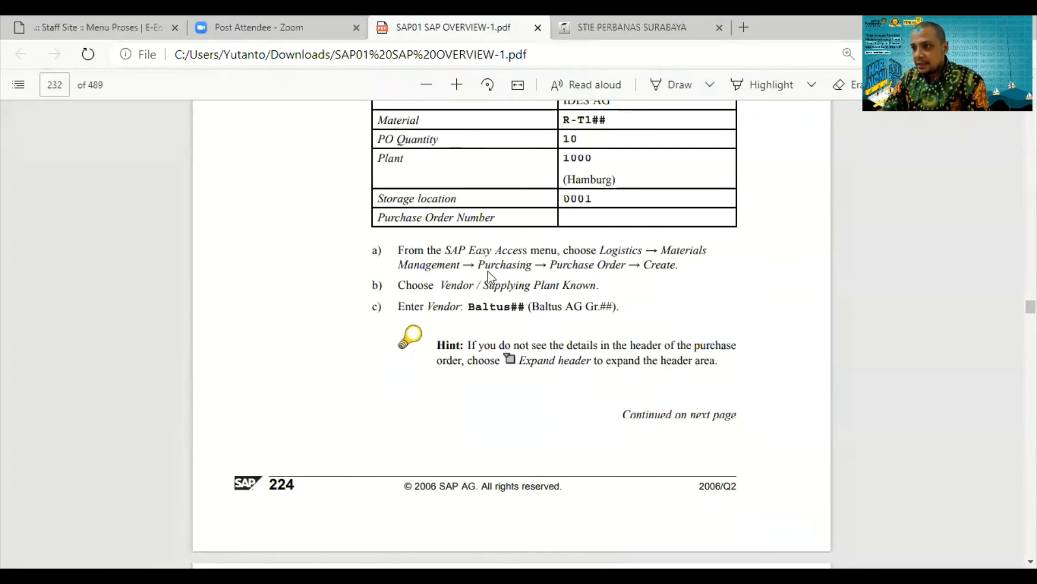
drag(599, 252, 678, 270)
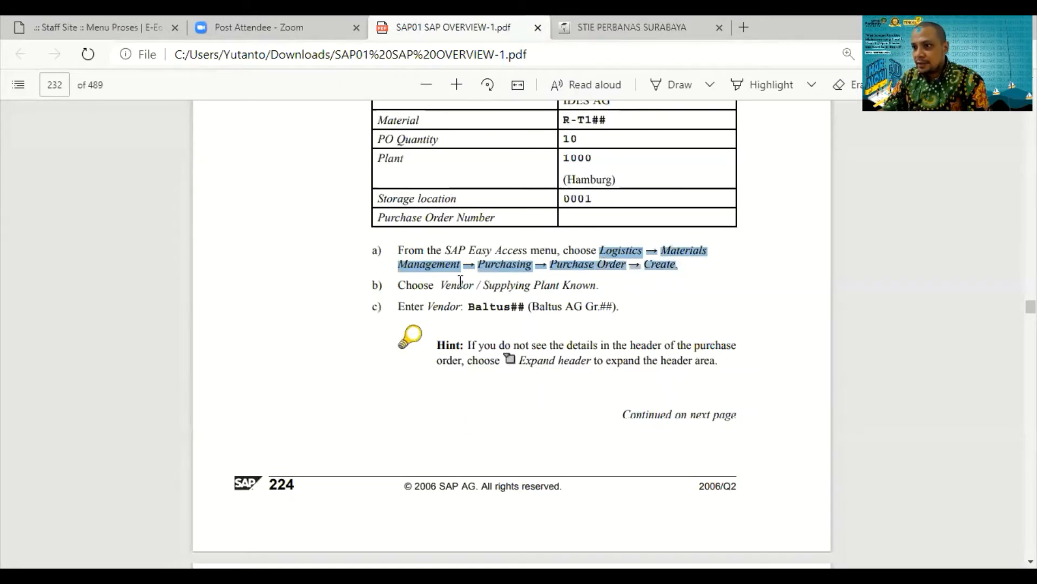
drag(440, 283, 603, 287)
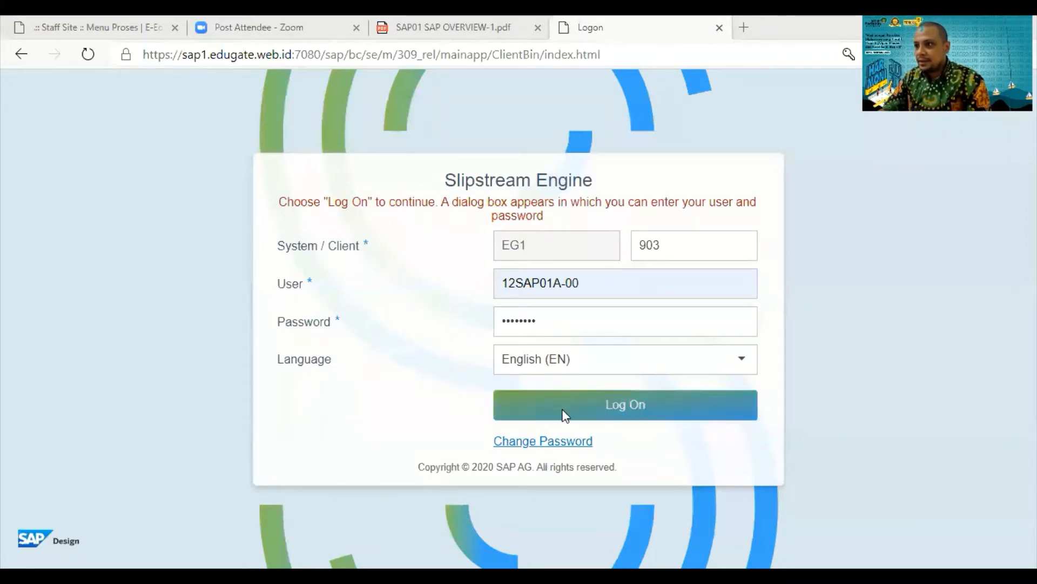
Log on to SAP client 903 in English and expand Logistics and Materials Management in the SAP Menu tree.
click(624, 403)
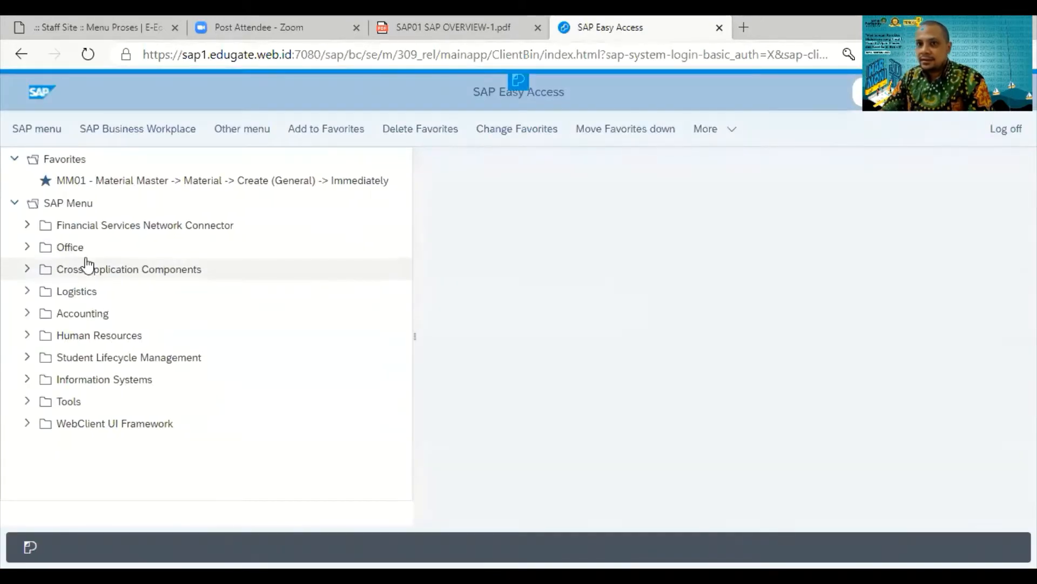
click(423, 27)
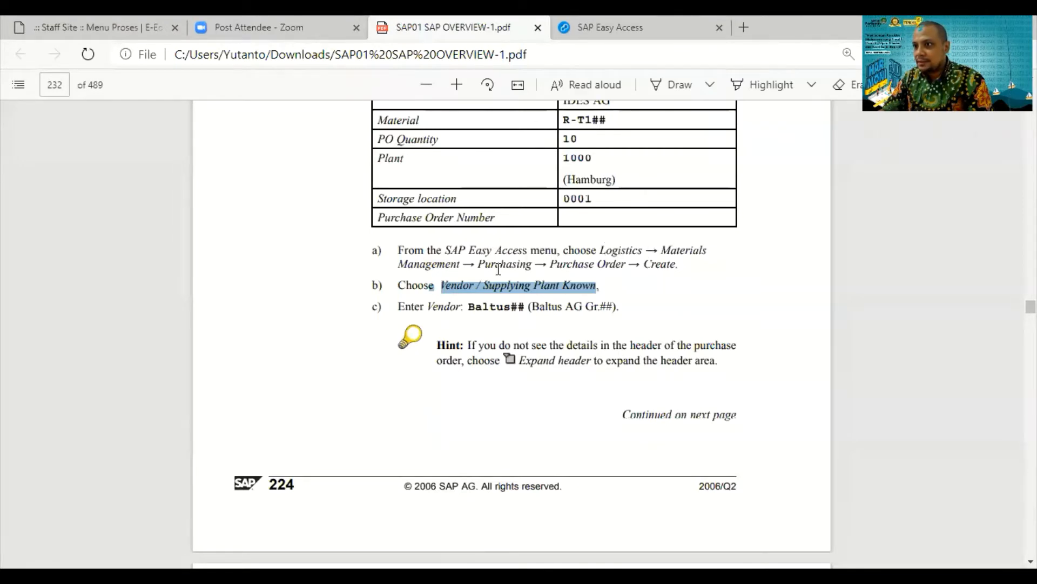
click(643, 21)
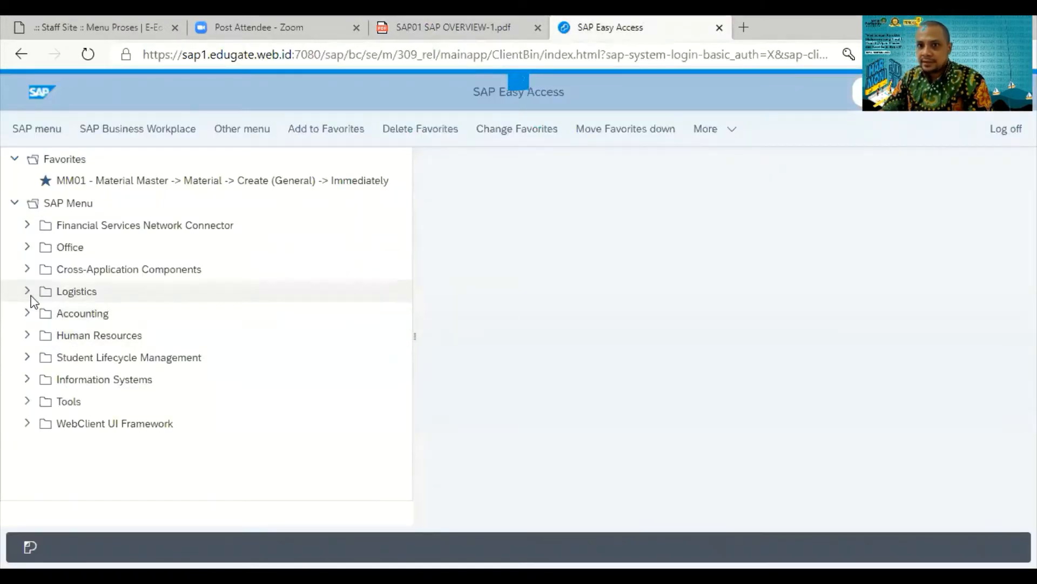
click(29, 292)
click(42, 316)
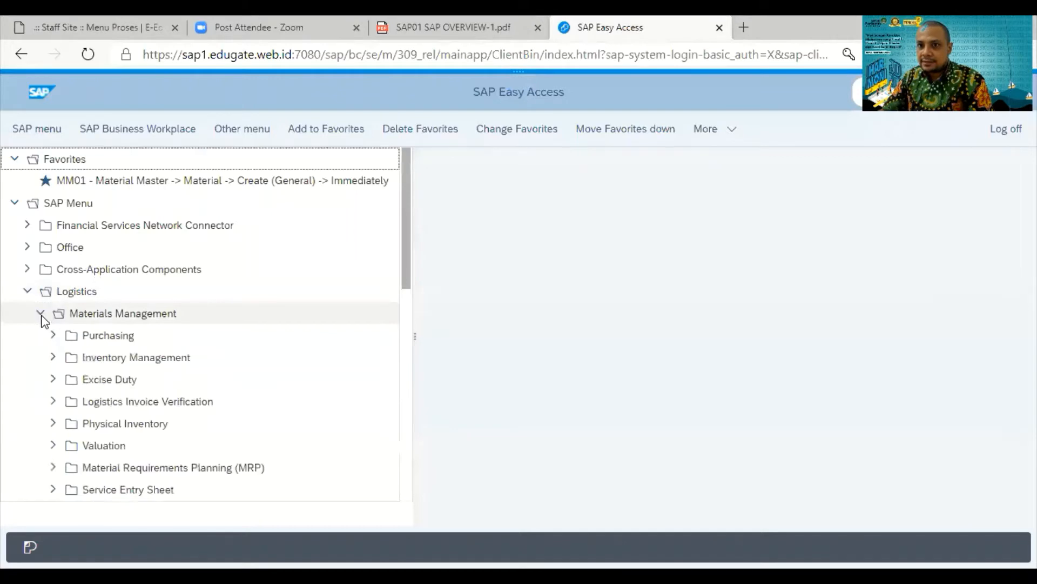
Check the path in the exercise PDF and expand Purchasing, Purchase Order and Create under Materials Management in SAP.
click(423, 25)
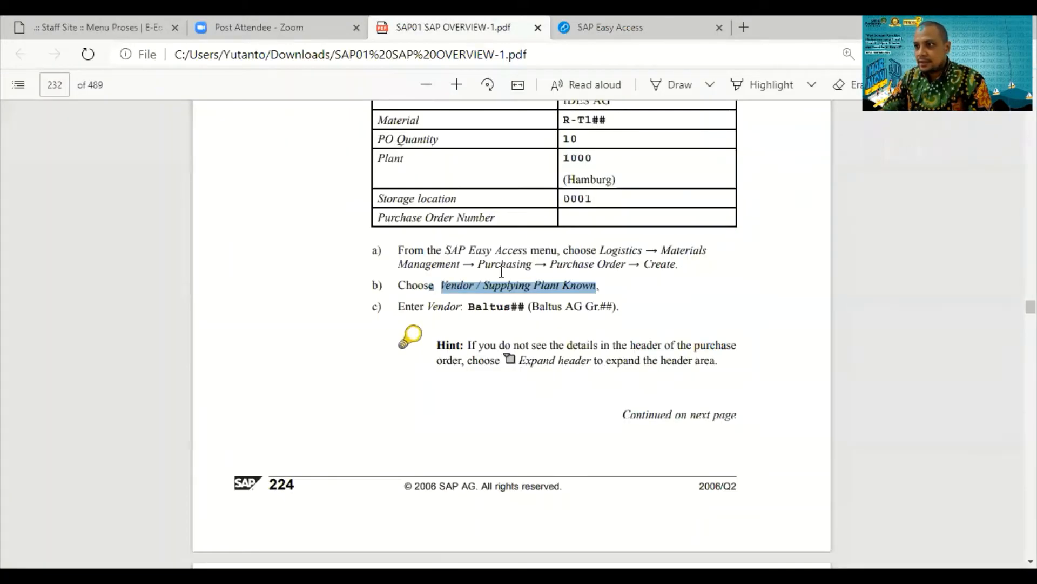
click(598, 34)
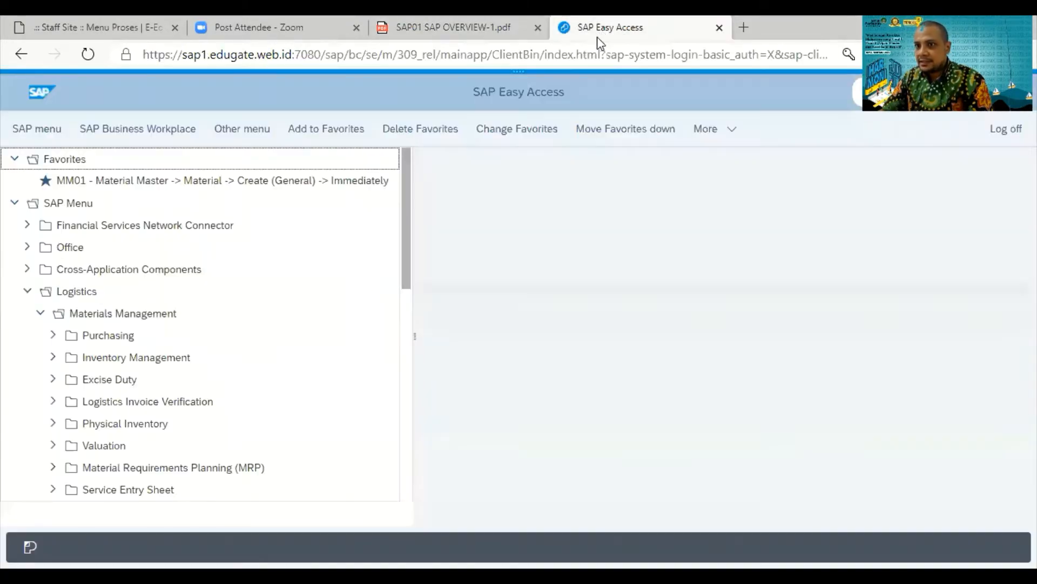
click(53, 335)
scroll(56, 343, down, 1)
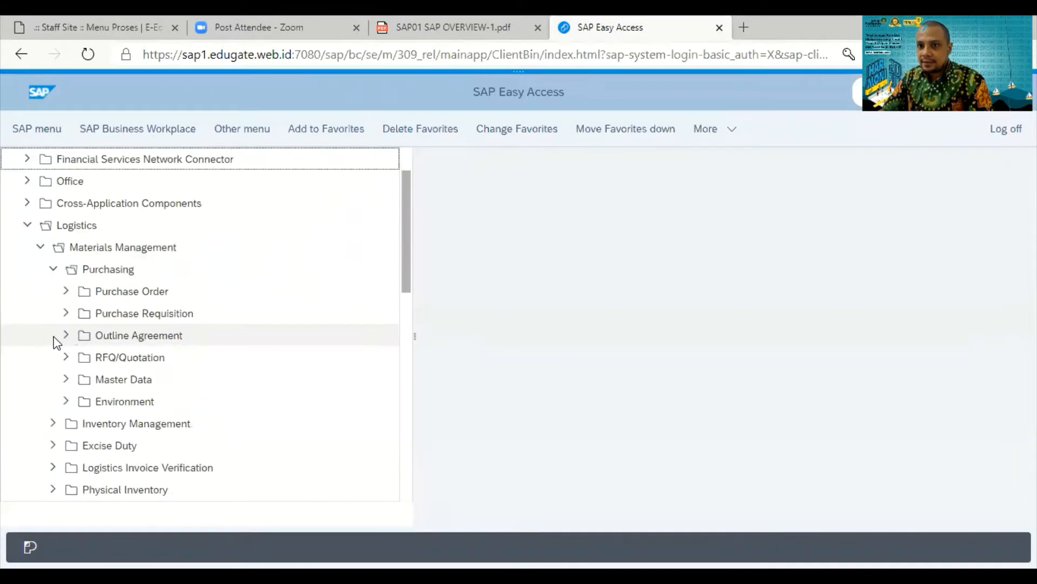
click(65, 292)
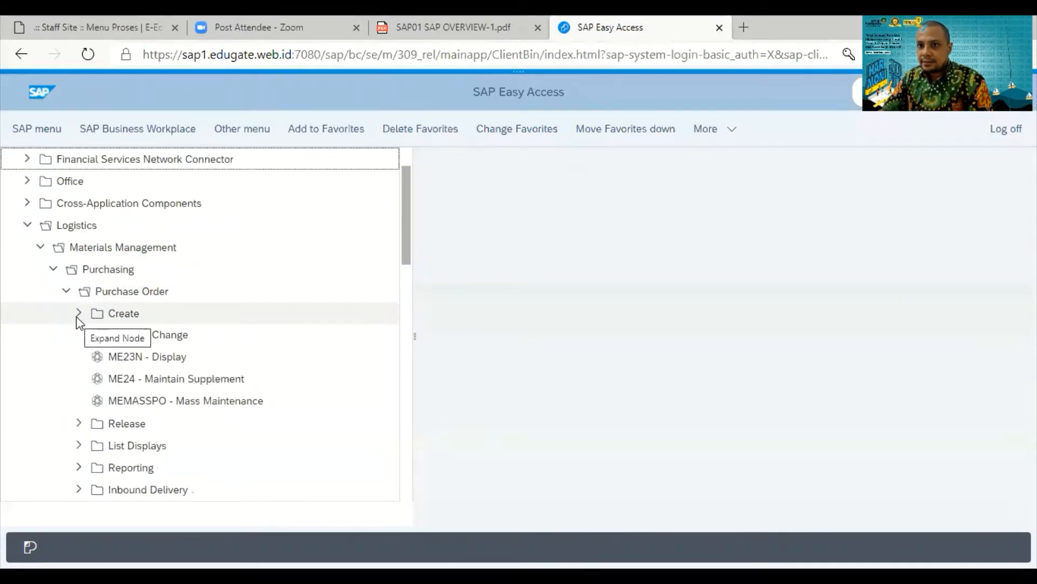
click(78, 315)
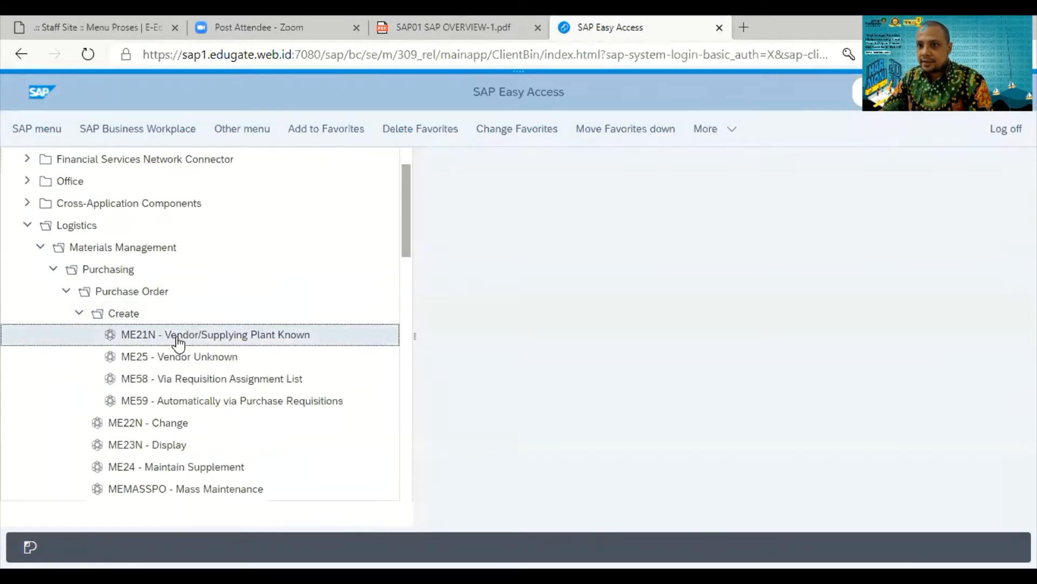
Check instruction b in the exercise PDF, add ME21N - Vendor/Supplying Plant Known to the SAP favorites and open that transaction.
click(453, 27)
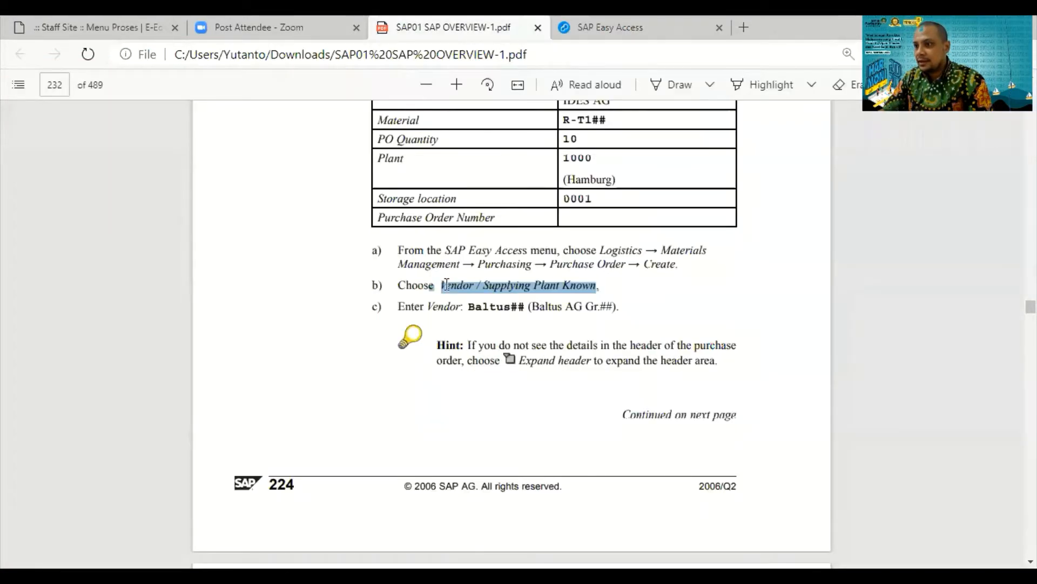
drag(443, 285, 577, 286)
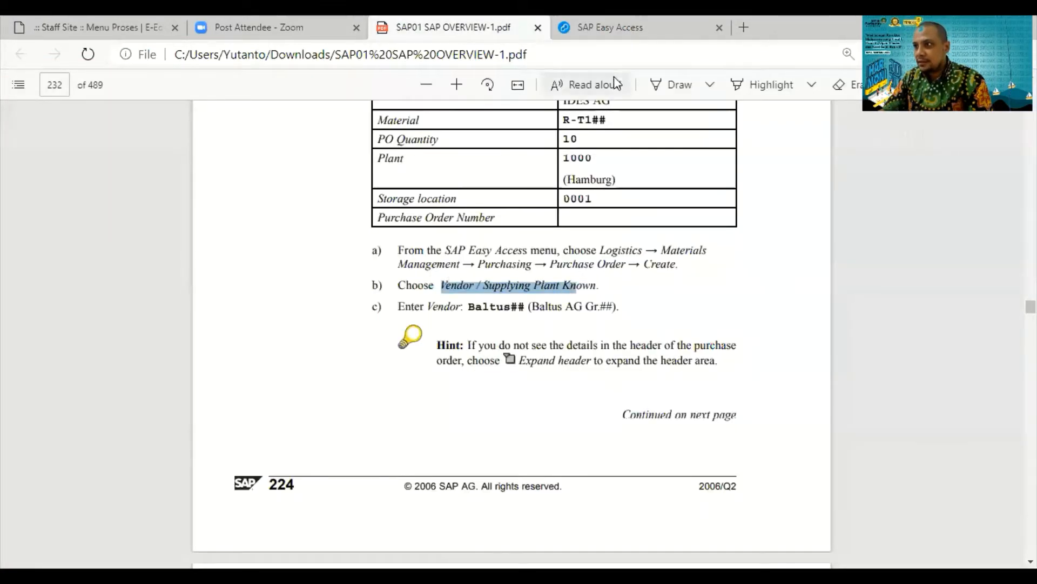
click(591, 28)
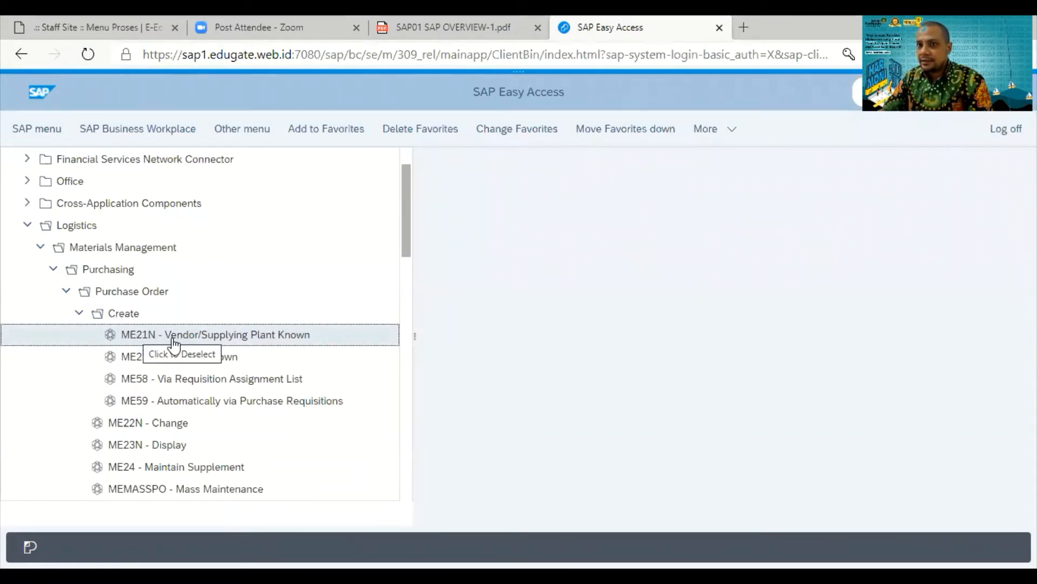
scroll(224, 346, up, 2)
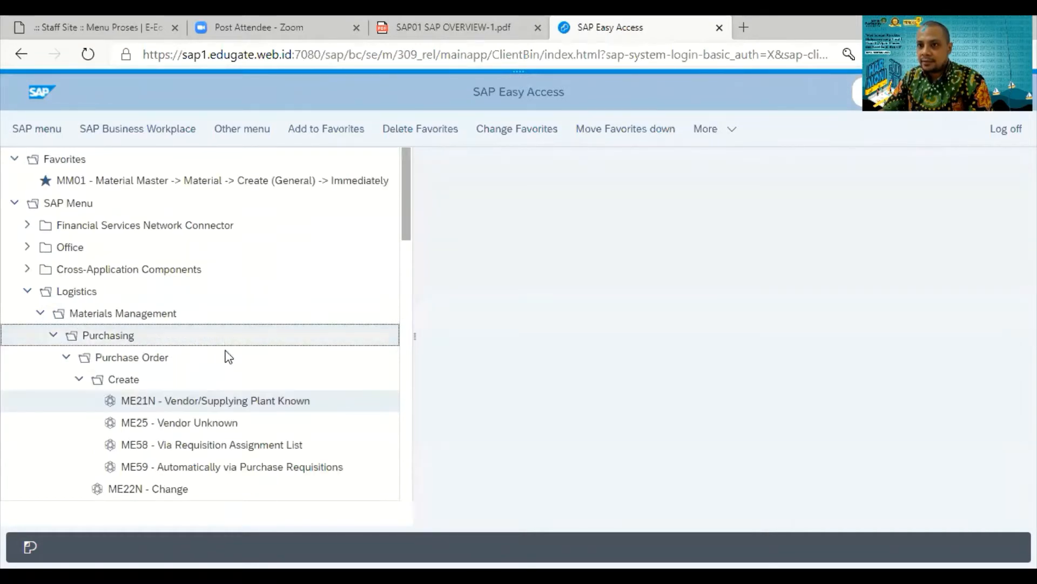
click(236, 409)
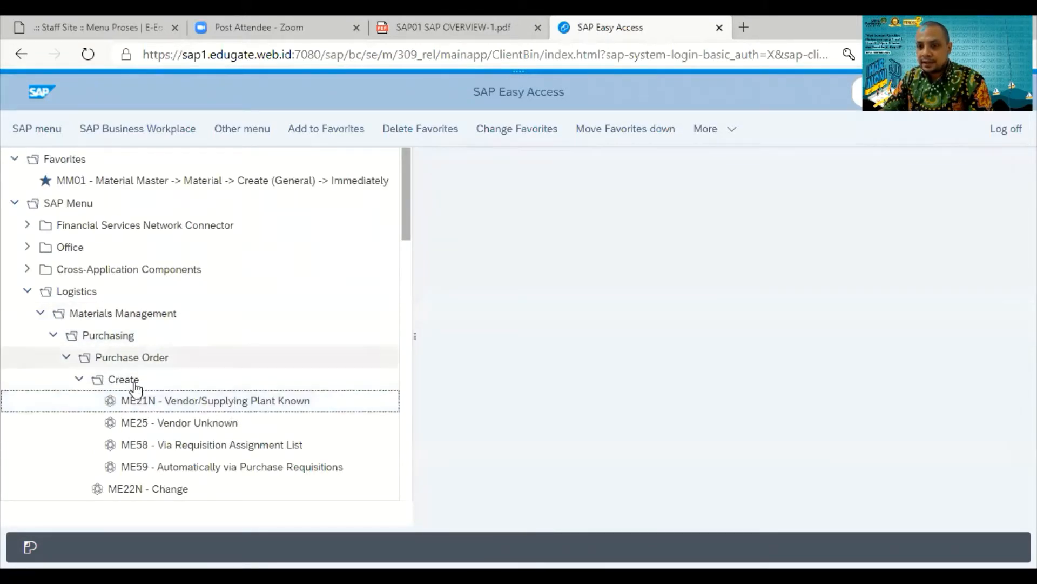
right_click(201, 409)
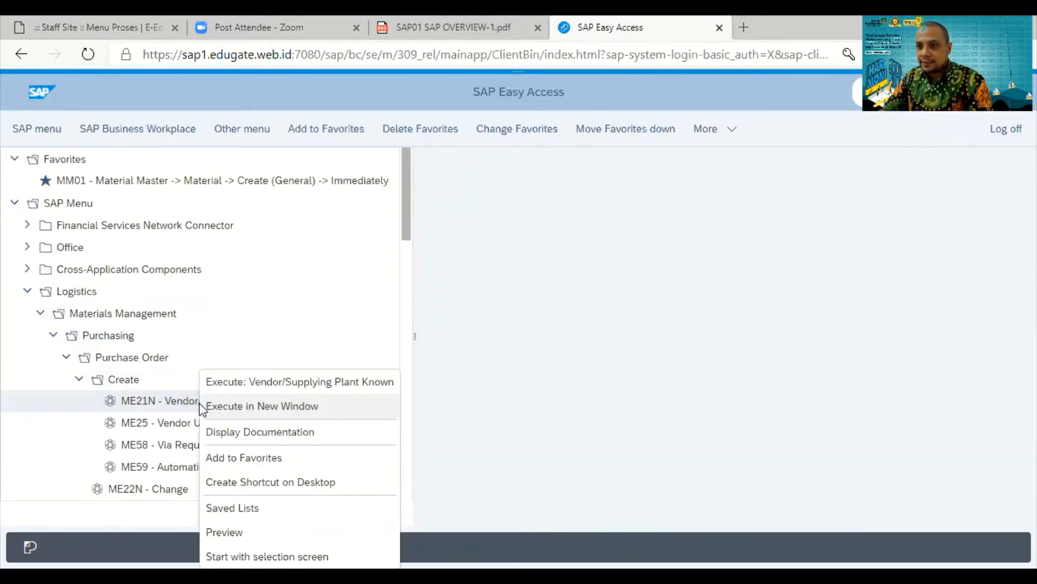
click(239, 463)
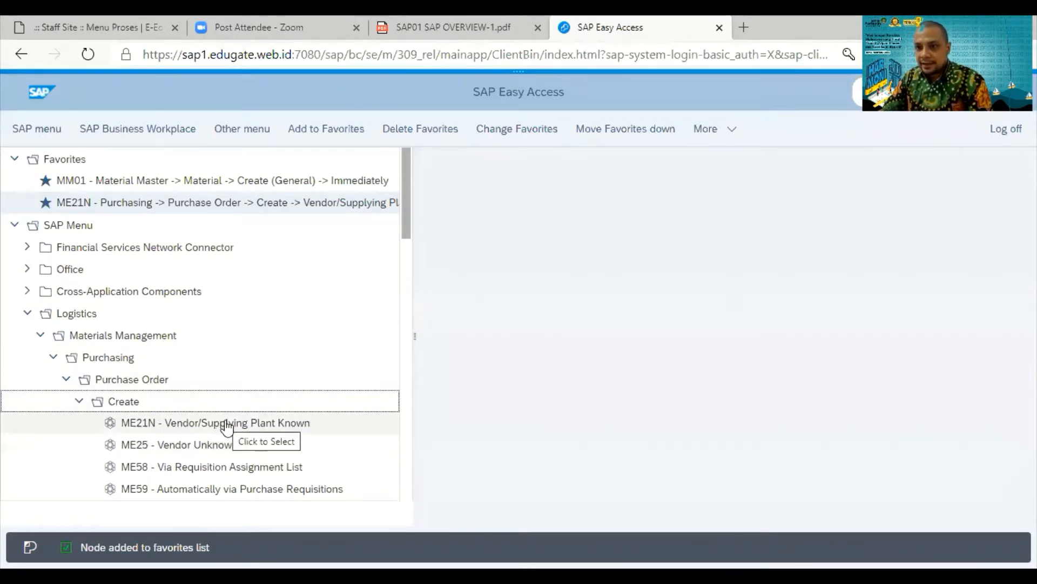
double_click(248, 424)
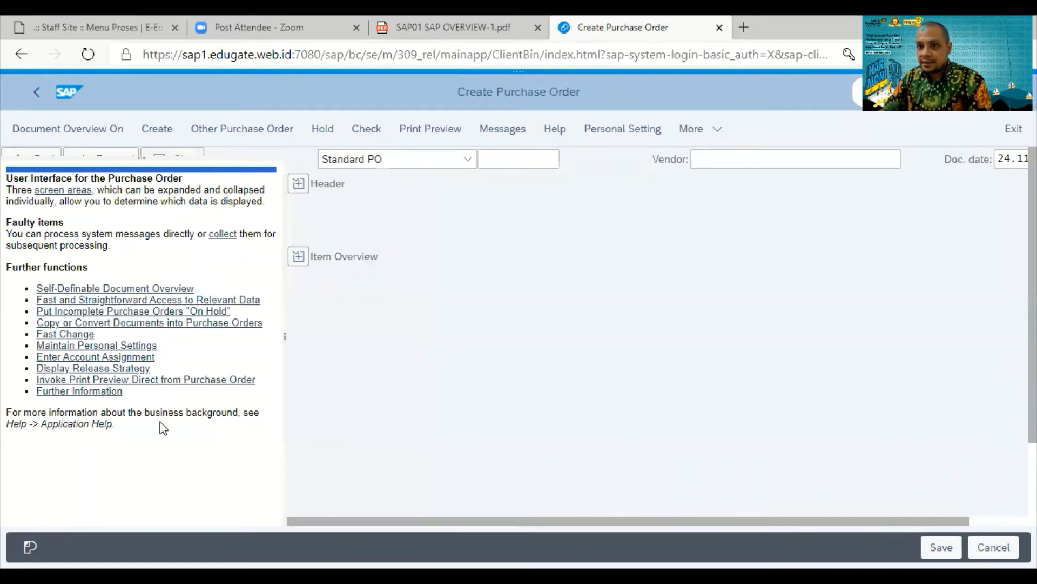
Search the vendors for baltusa* and assign BALTUSA-00 as the purchase order's vendor.
click(700, 160)
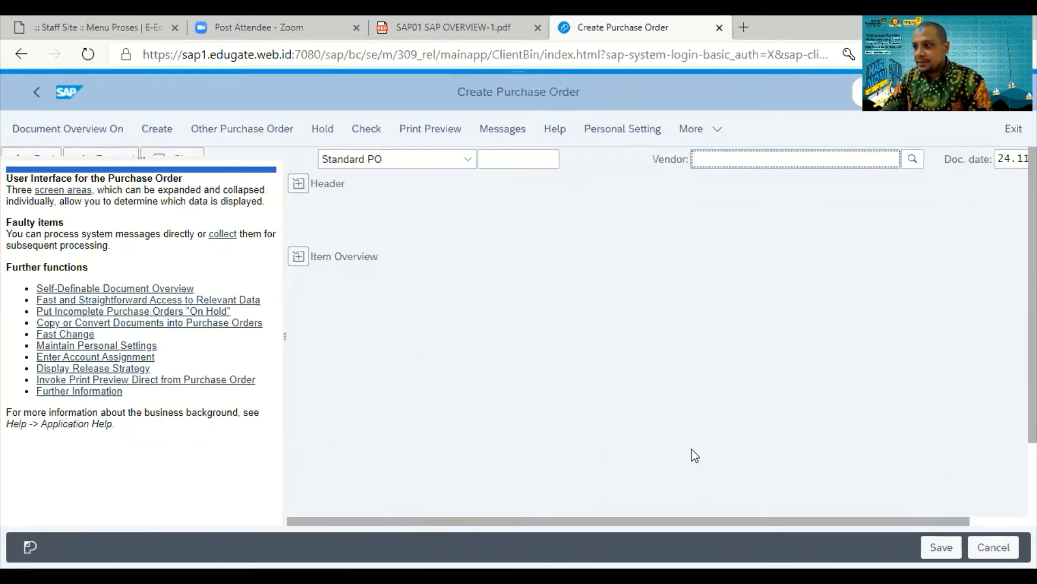
drag(641, 520, 767, 500)
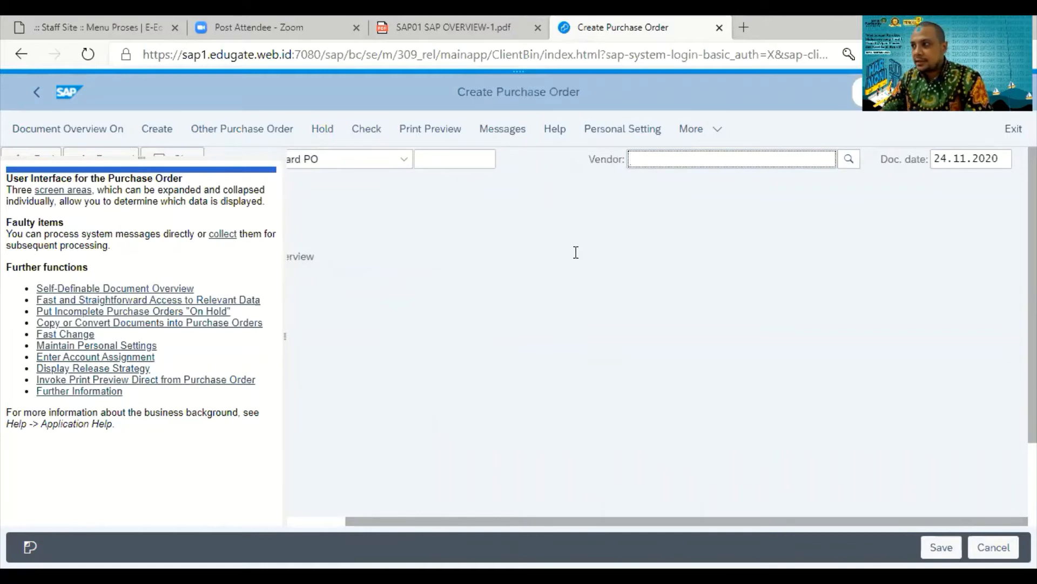
key(F4)
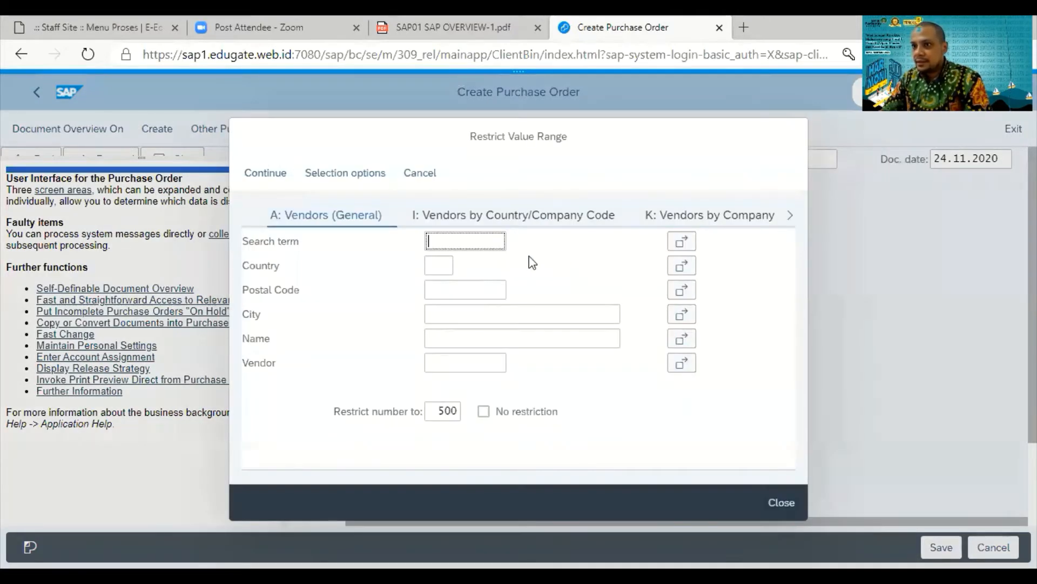
click(457, 371)
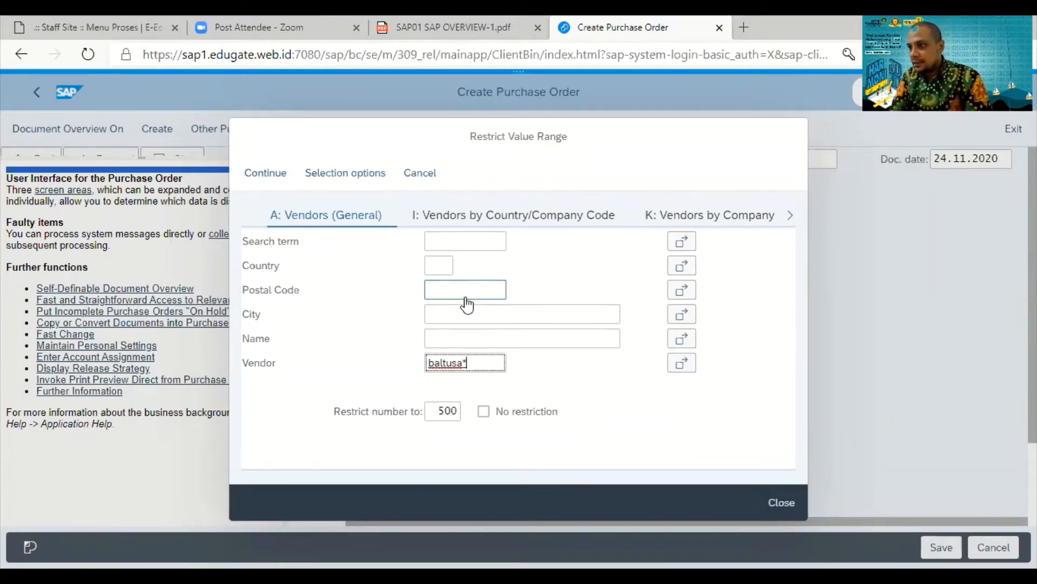
key(Return)
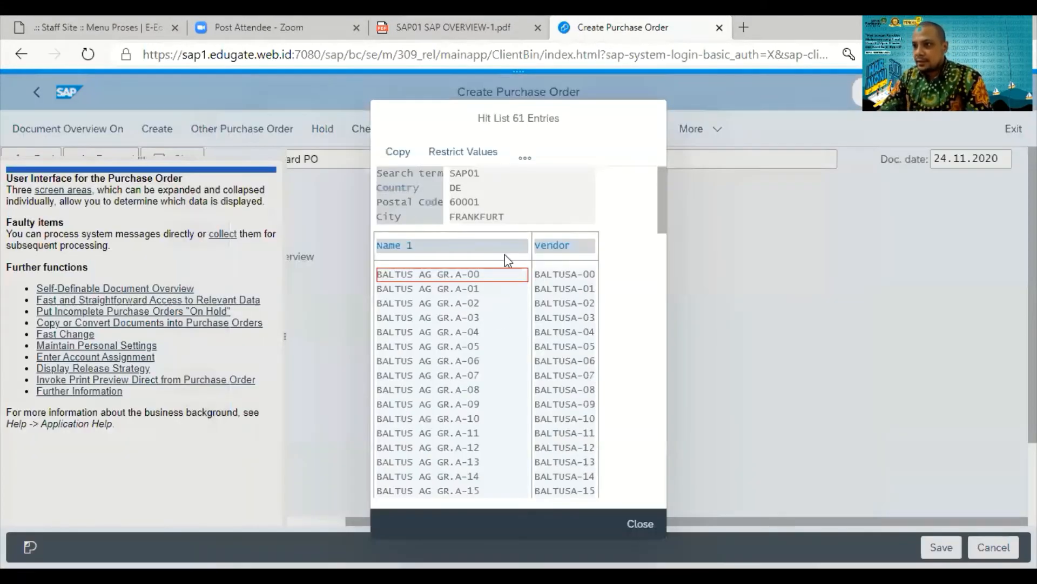
click(559, 250)
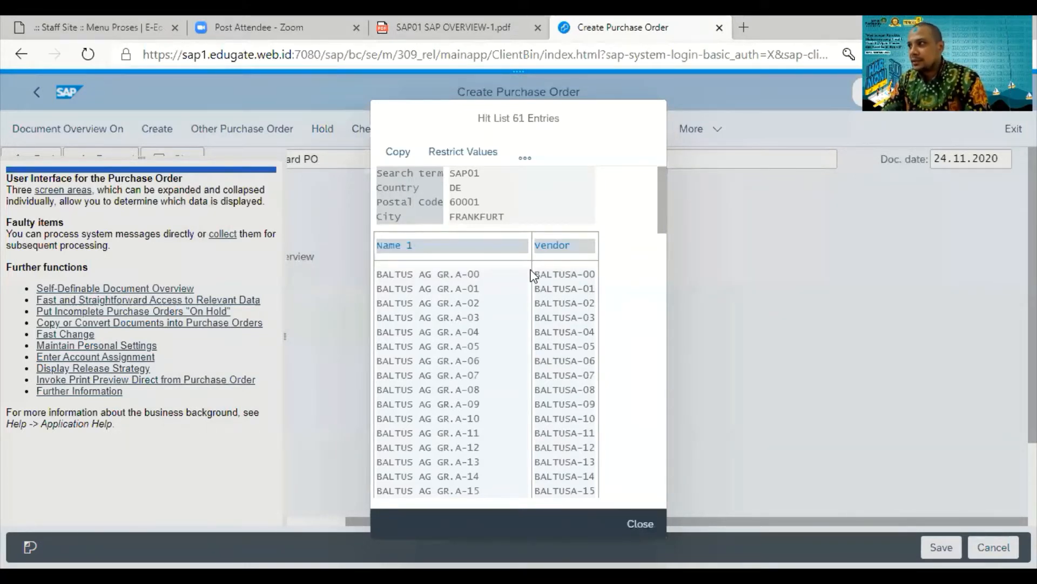
double_click(558, 274)
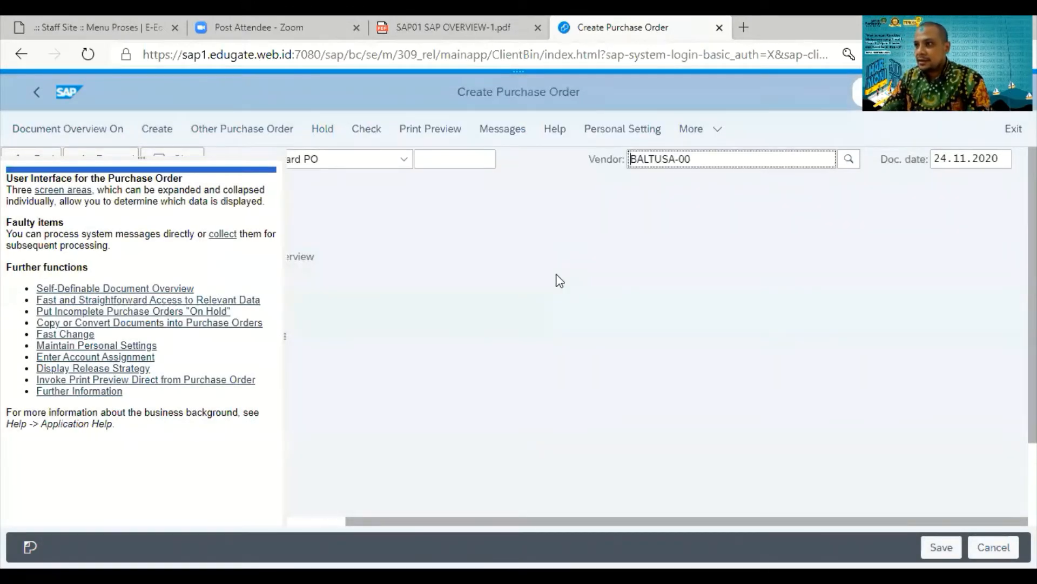
click(729, 162)
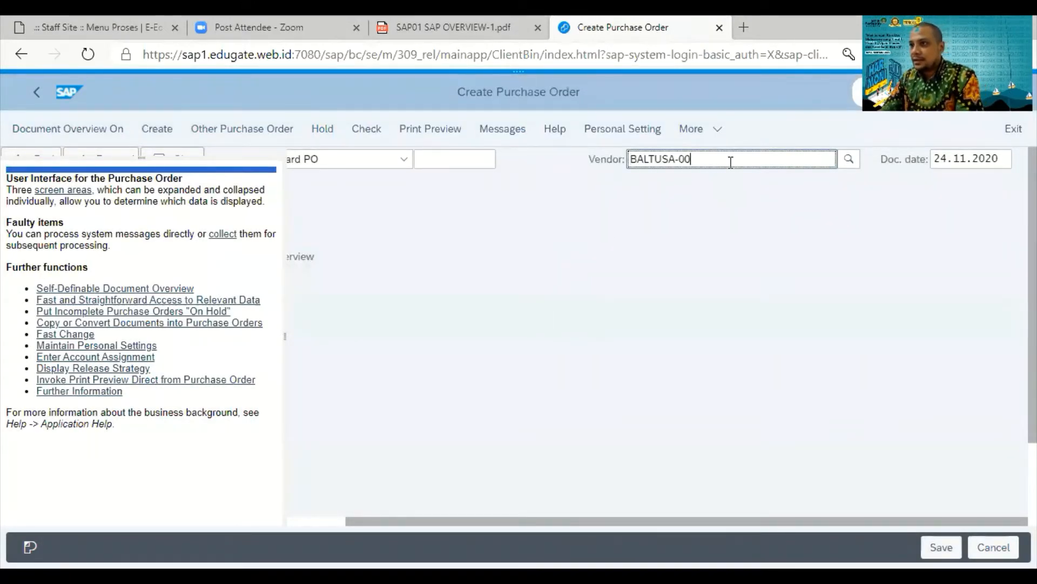
key(Return)
Check instructions c to e in the exercise PDF and set the purchase order's purchasing organization to 1000 in SAP.
click(461, 33)
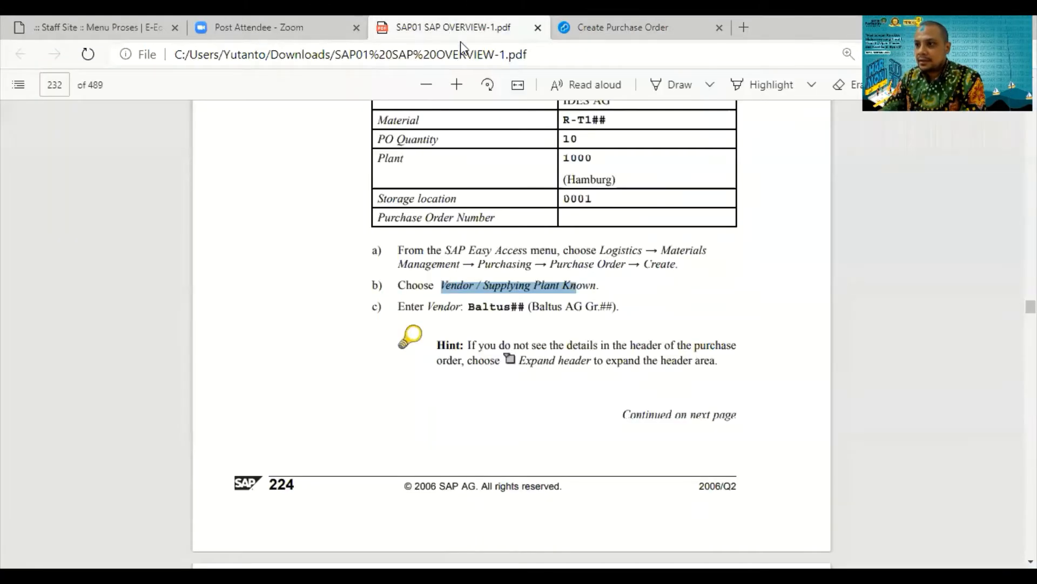
scroll(508, 281, down, 2)
drag(466, 233, 608, 233)
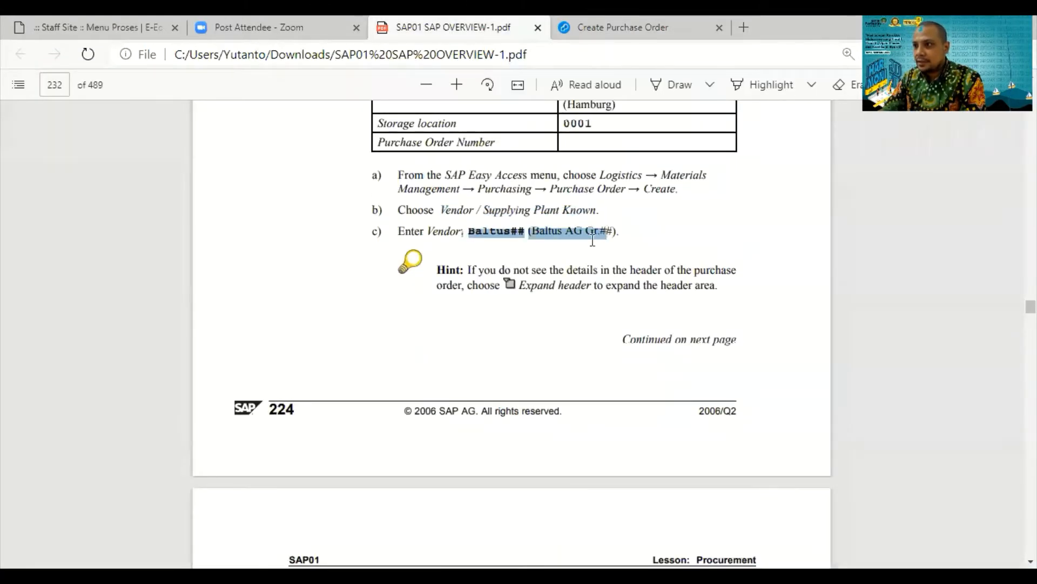
scroll(533, 290, down, 3)
scroll(533, 290, down, 3)
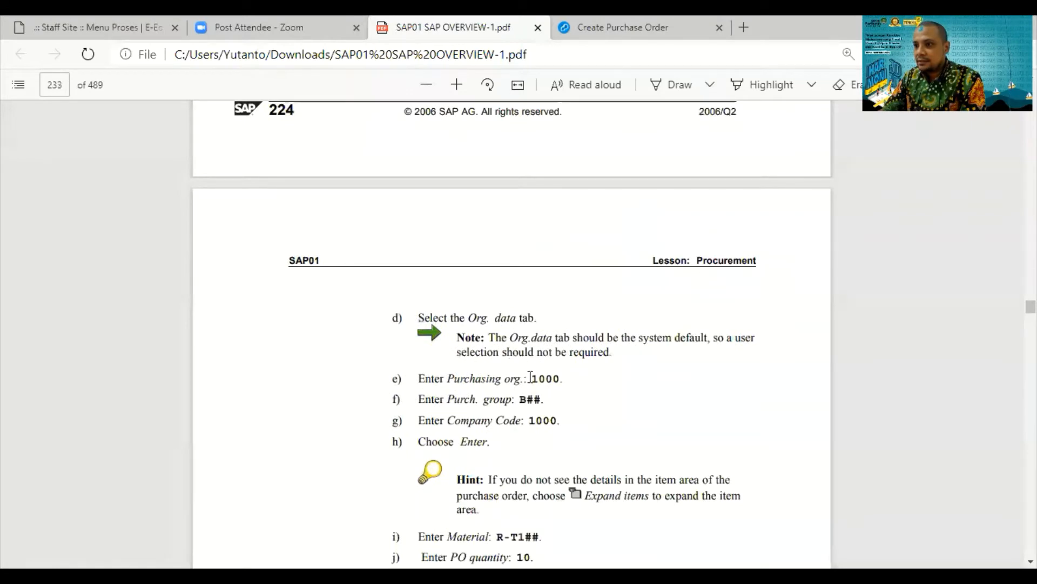
drag(534, 378, 567, 378)
click(615, 25)
click(383, 205)
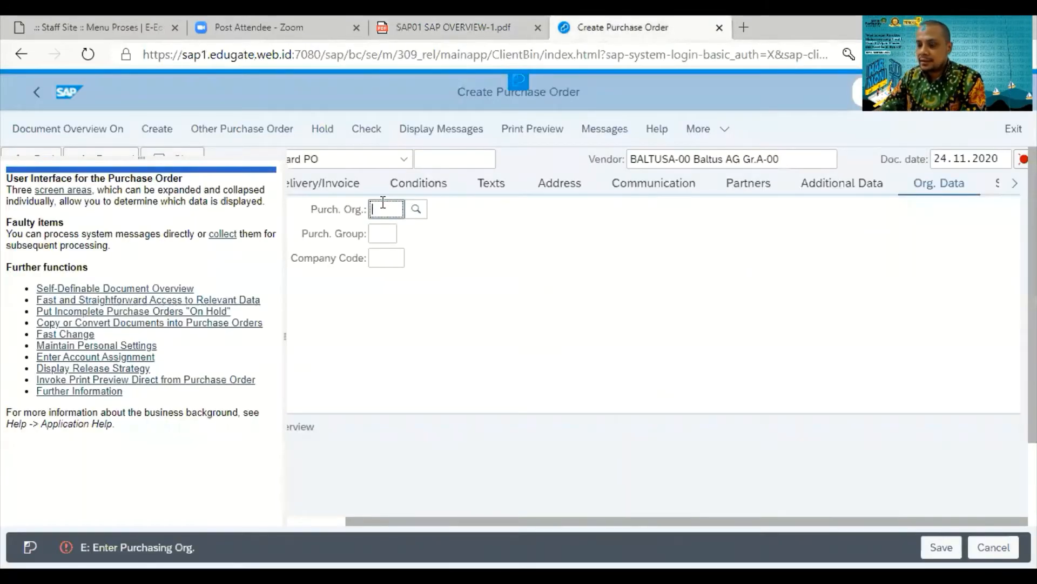
text(1000)
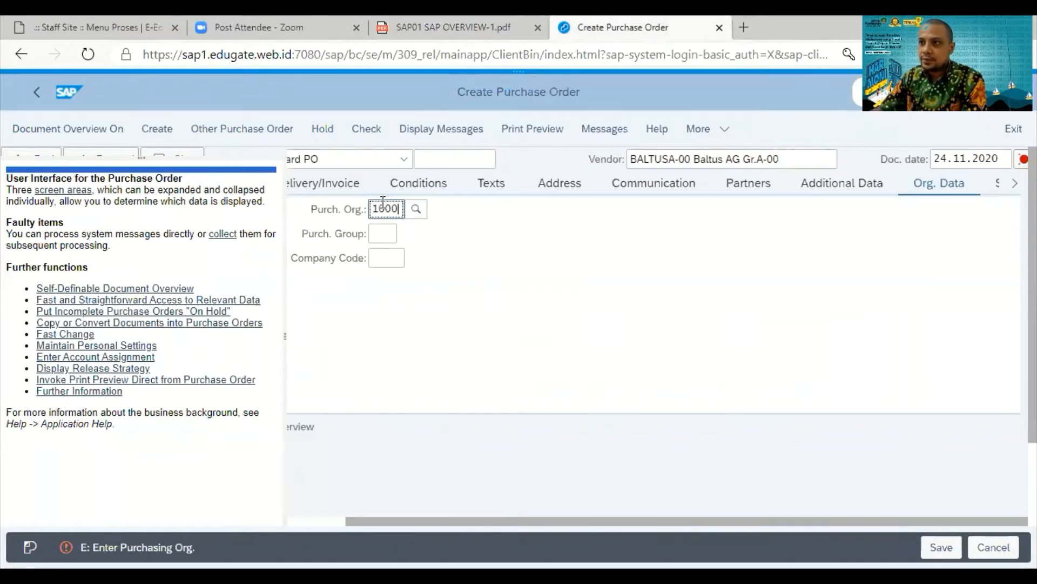
Check the purchasing group in the exercise PDF and set Purch. Group to b00 in the SAP organizational data.
click(431, 26)
click(643, 27)
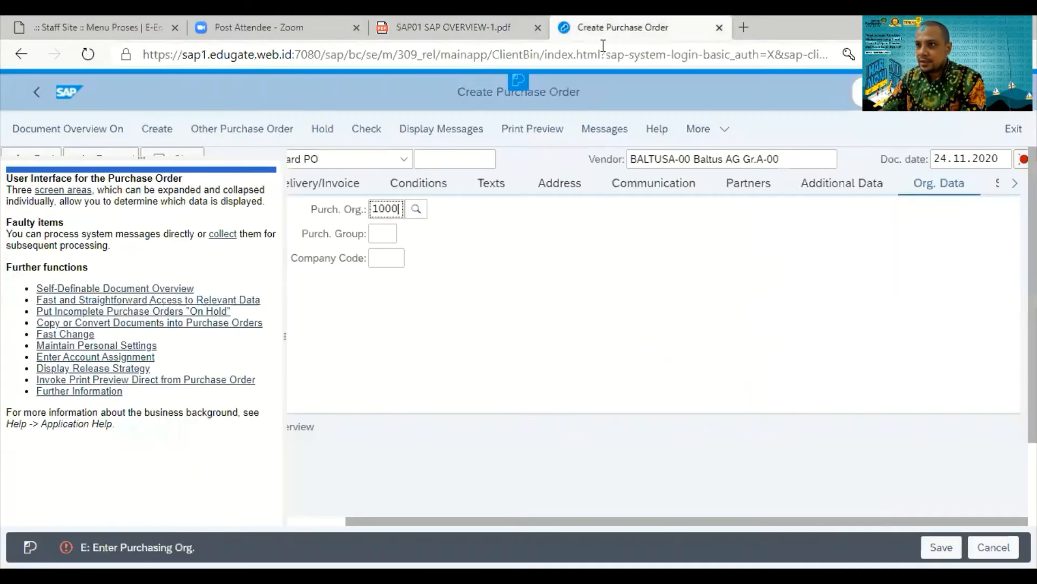
click(381, 235)
text(b0)
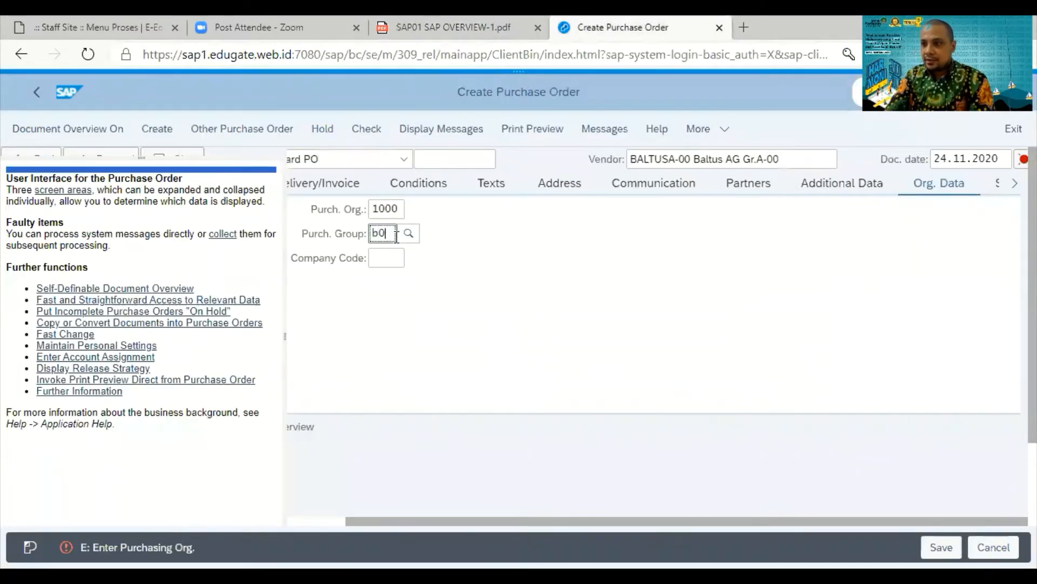
text(0)
Check instruction g in the exercise PDF, set Company Code to 1000 in SAP and confirm the organizational data.
click(467, 17)
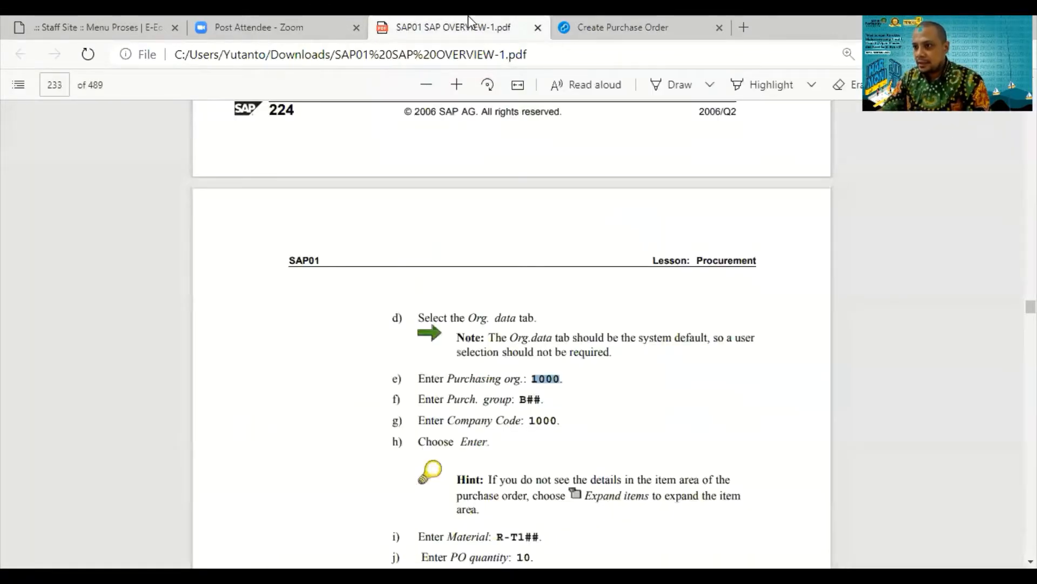
drag(530, 422, 559, 421)
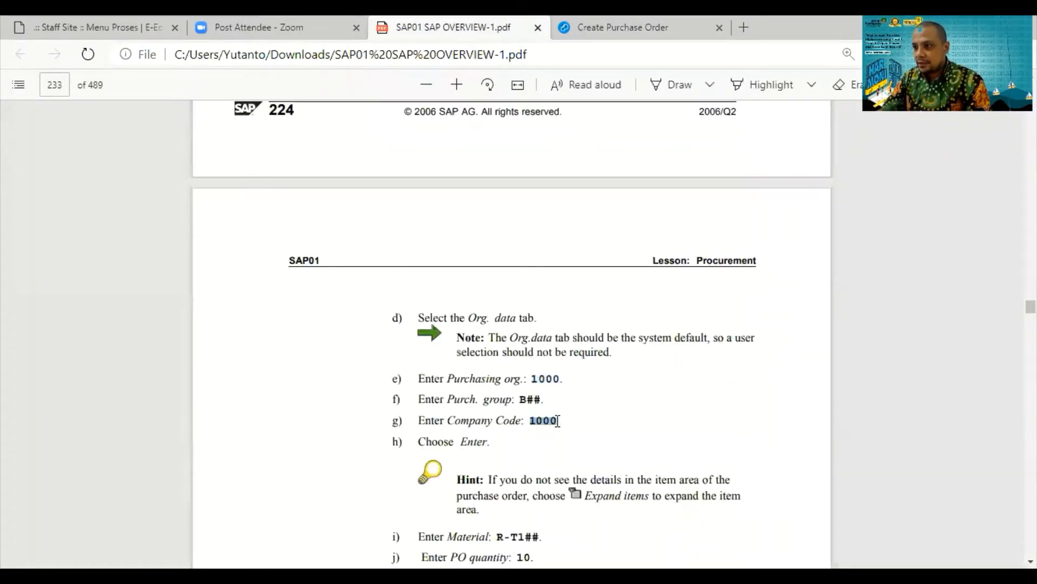
click(601, 23)
click(385, 257)
text(10)
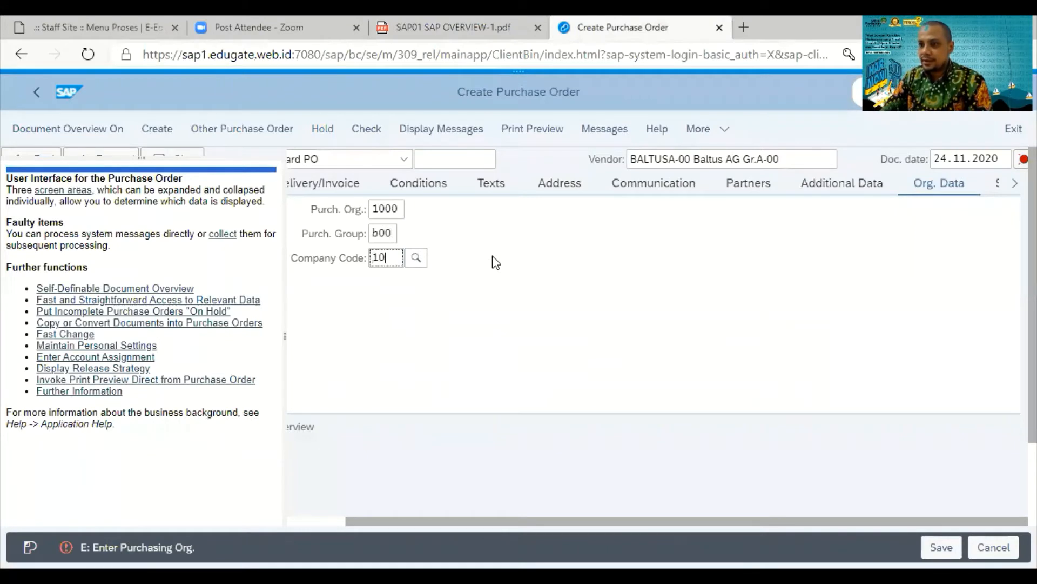
text(00)
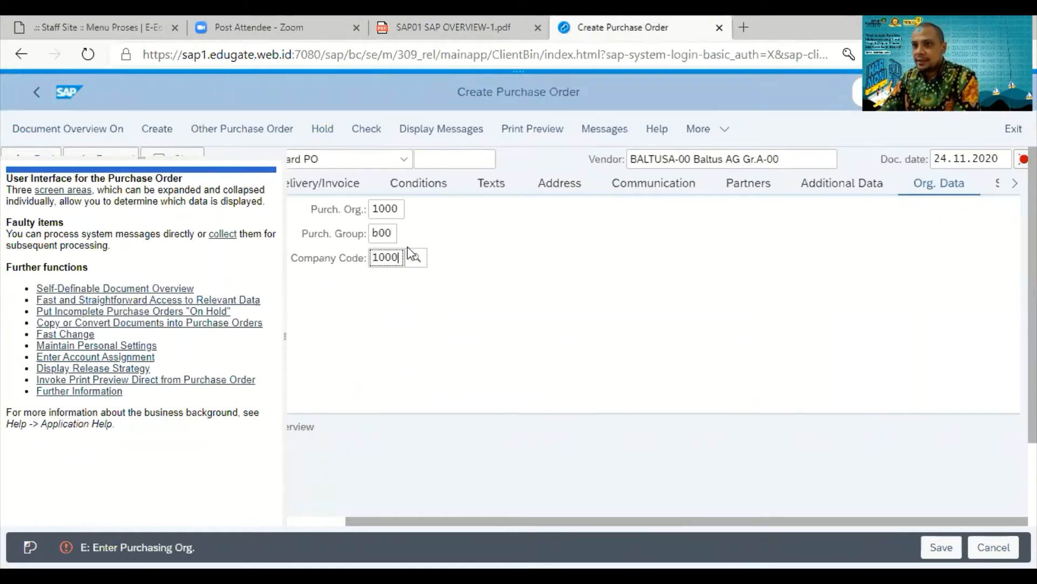
click(178, 502)
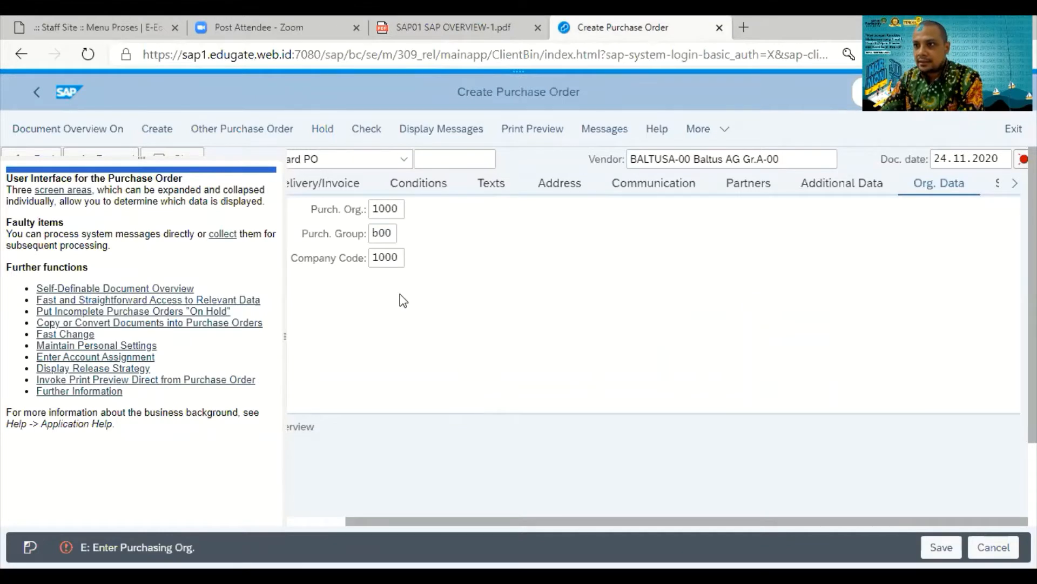
click(401, 258)
key(Return)
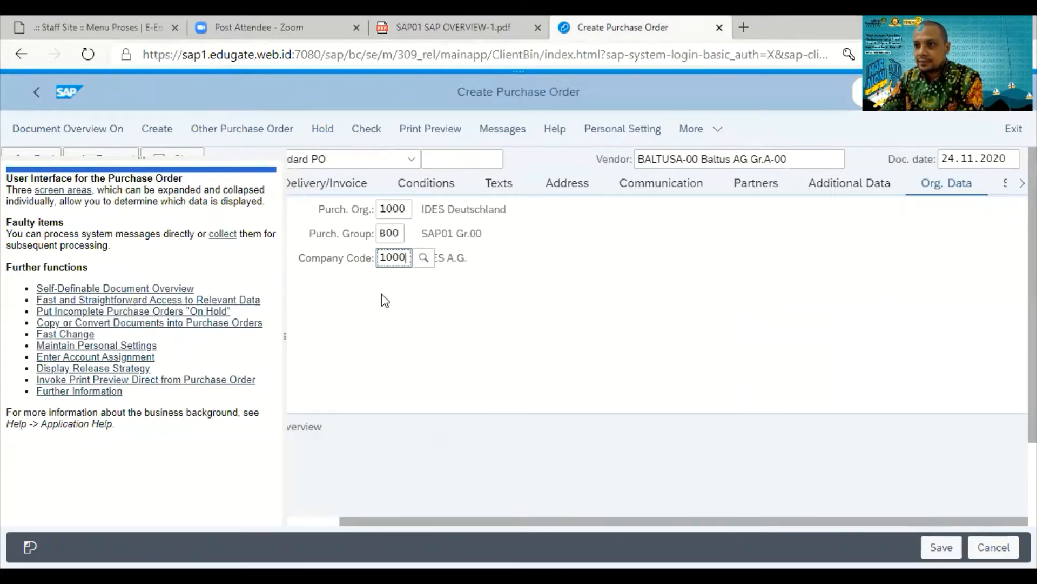
Narrow the help pane beside the purchase order and expand the Item Overview area.
click(301, 428)
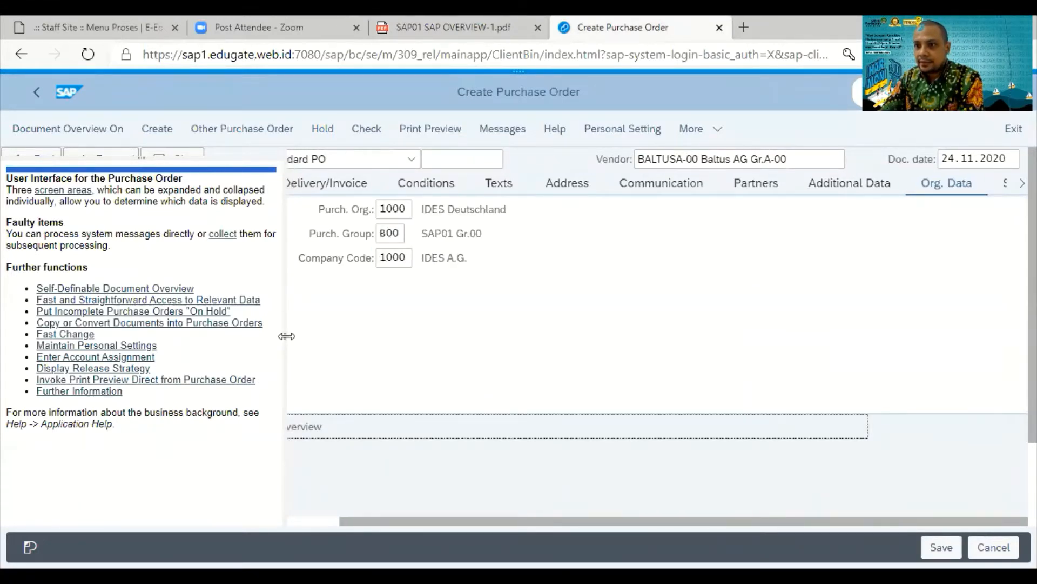
drag(287, 336, 48, 336)
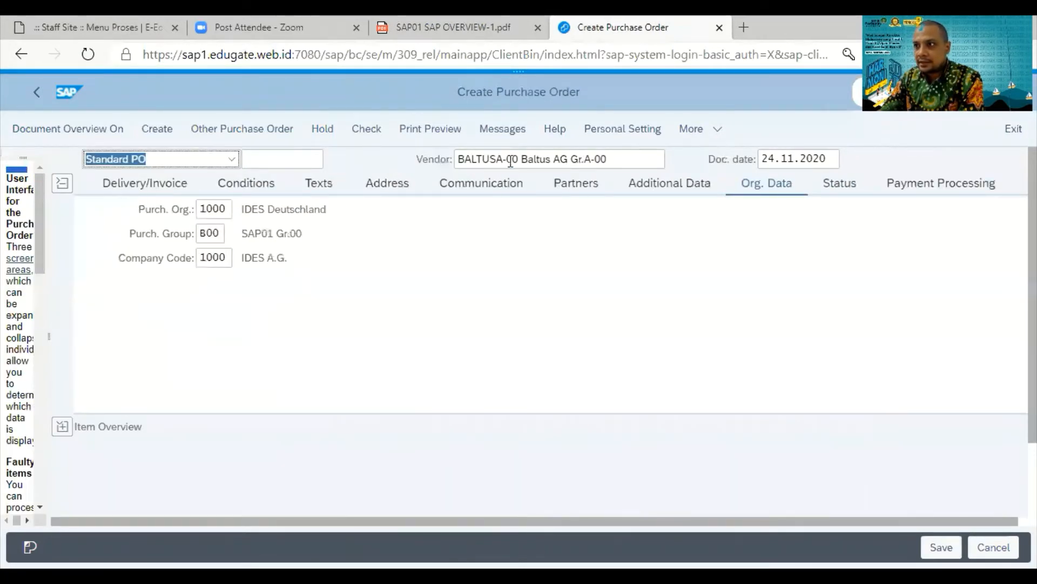
click(604, 158)
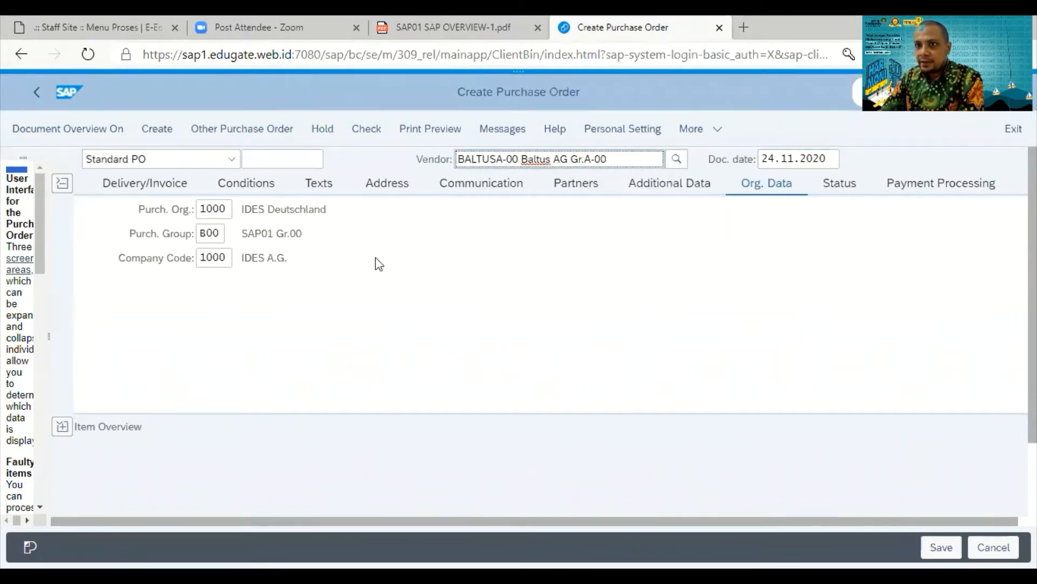
click(63, 429)
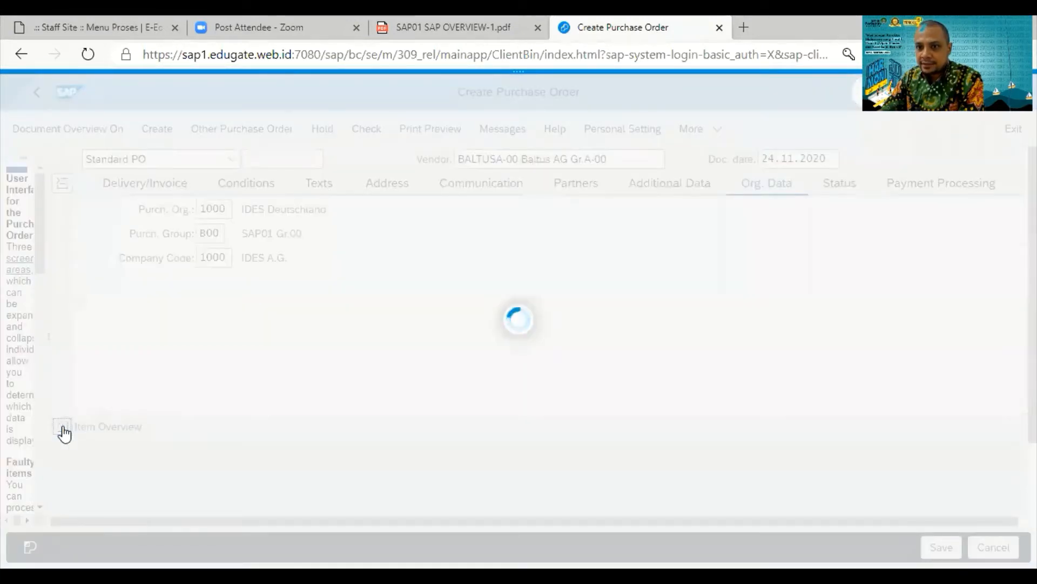
click(62, 426)
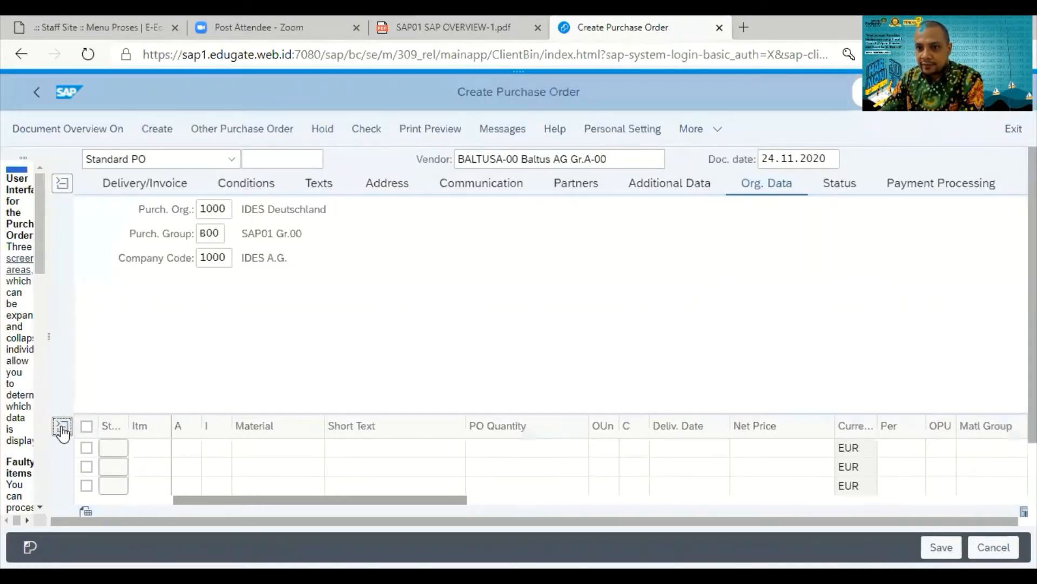
Collapse the Header and Item Overview areas of the purchase order and expand both again.
click(63, 185)
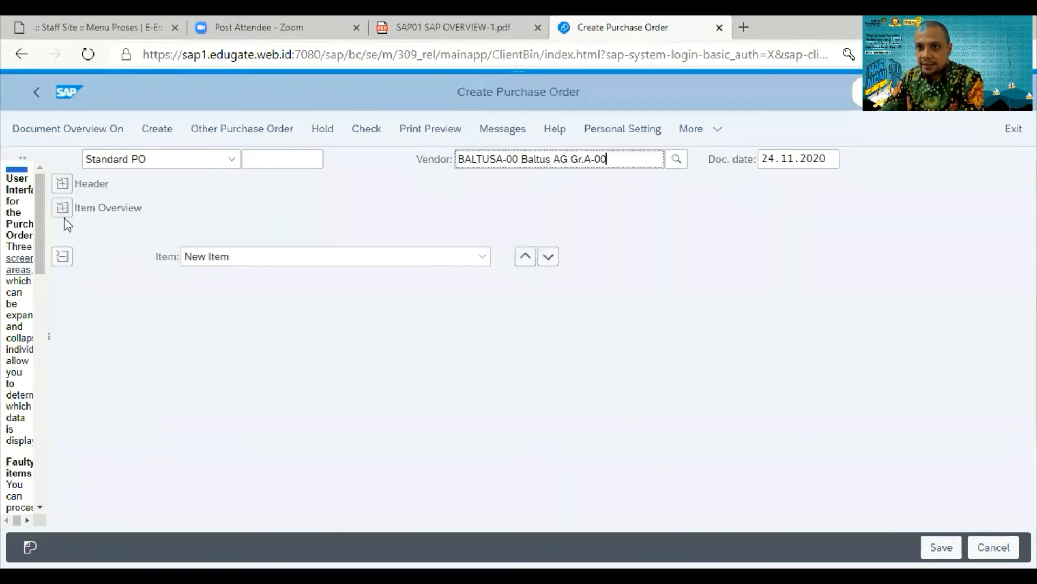
click(63, 185)
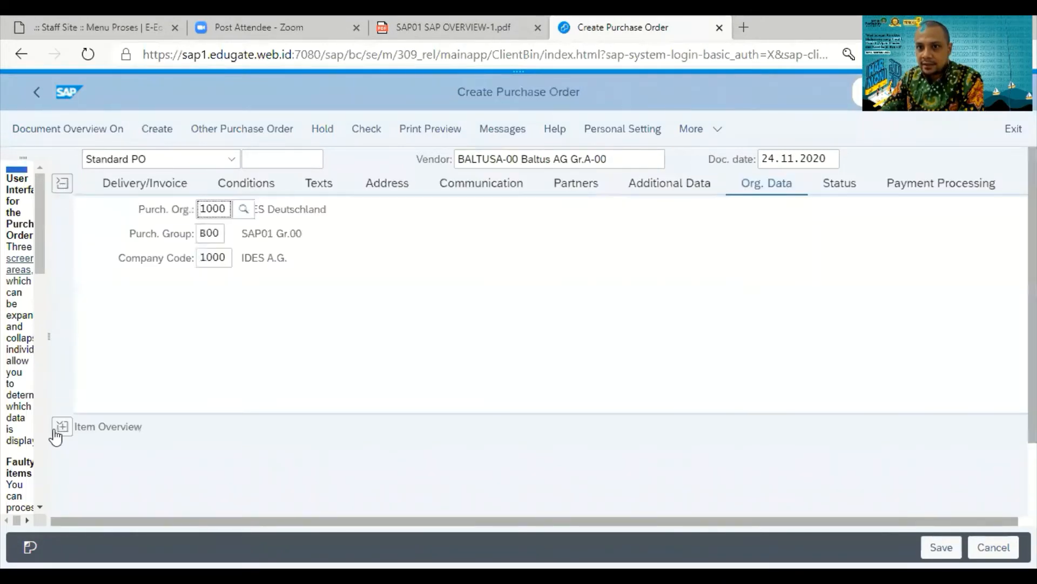
click(62, 427)
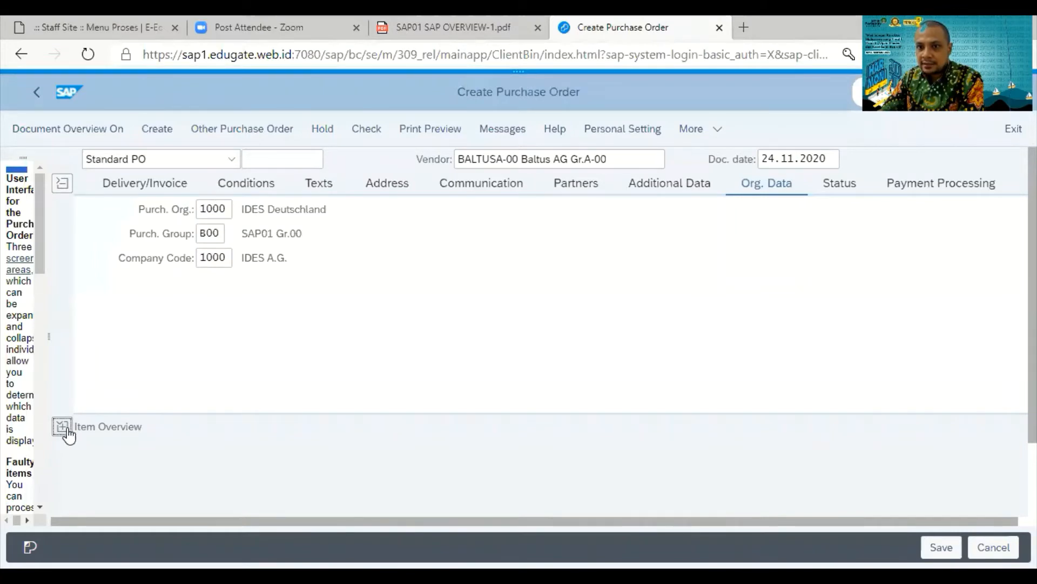
Search the material numbers for t-mma* from the Material field of the first row in the Item Overview.
scroll(297, 389, down, 1)
click(291, 354)
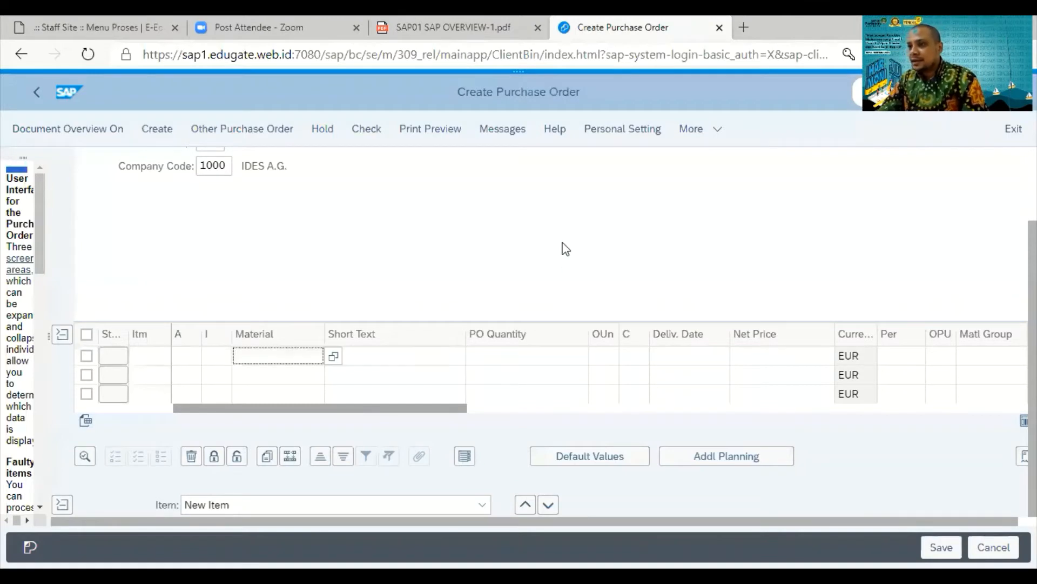
scroll(562, 246, up, 2)
scroll(563, 237, down, 1)
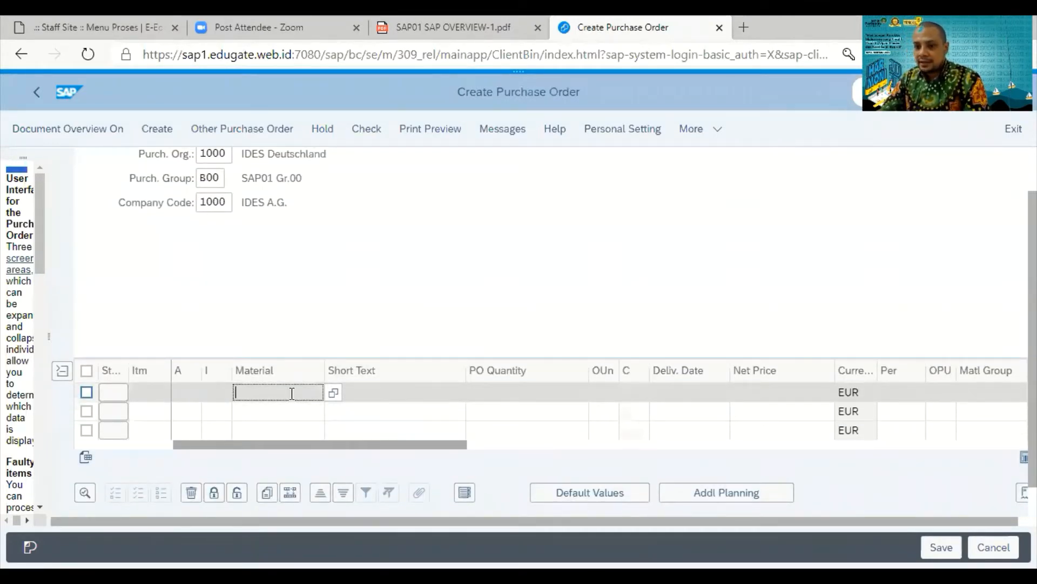
key(F4)
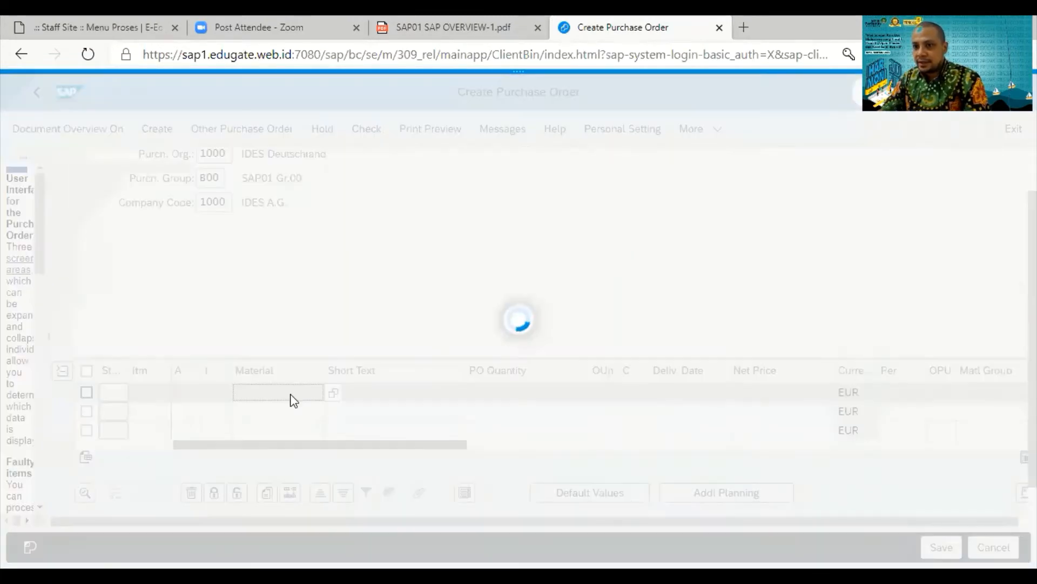
click(414, 321)
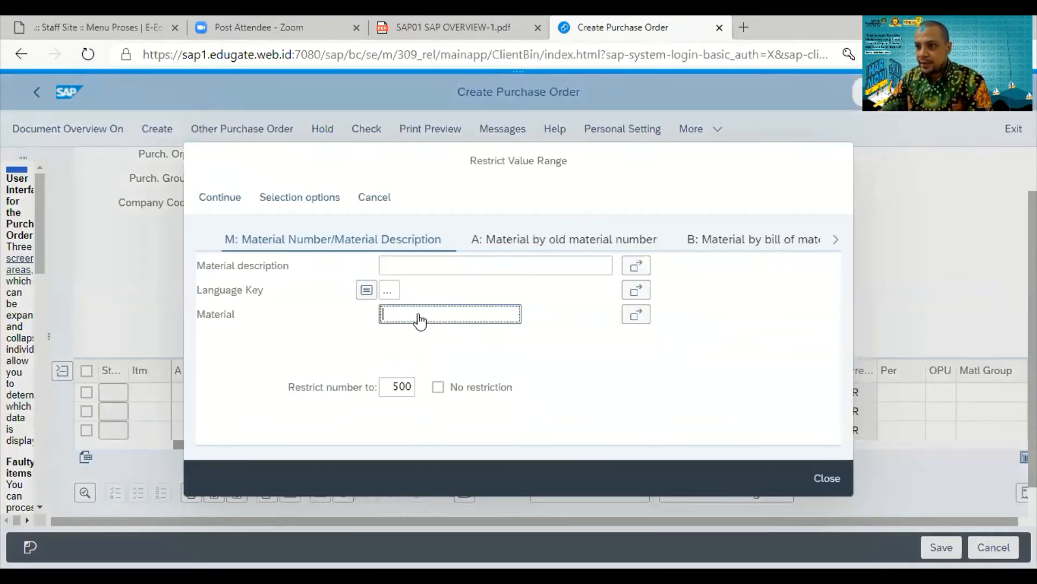
text(t-m)
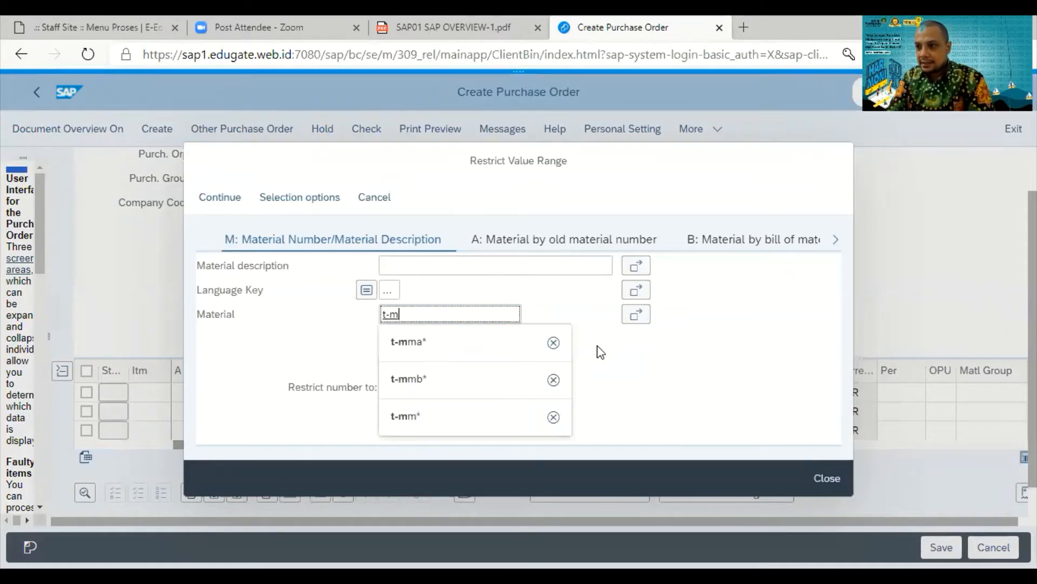
text(ma)
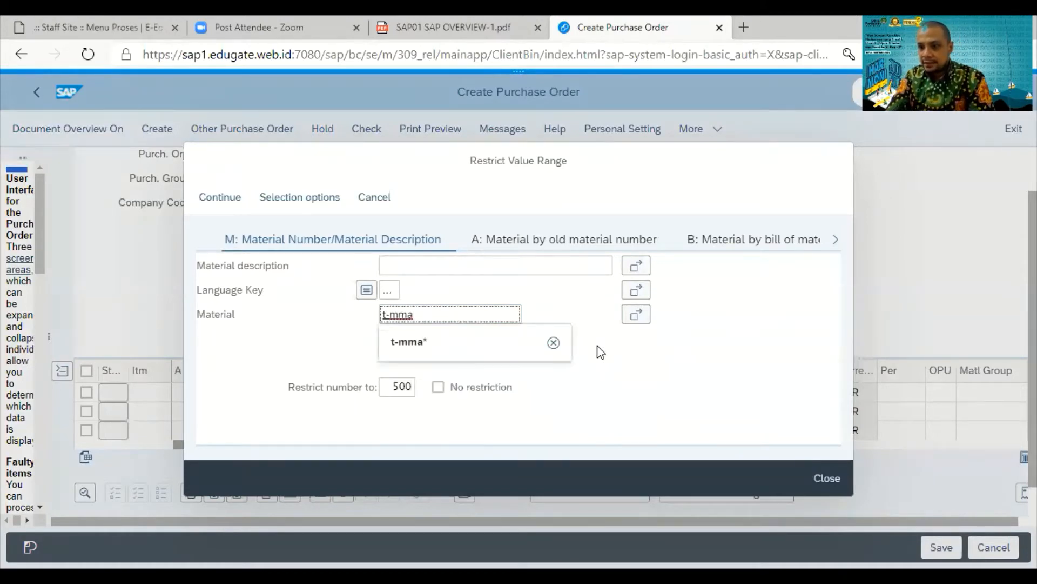
text(*)
key(Return)
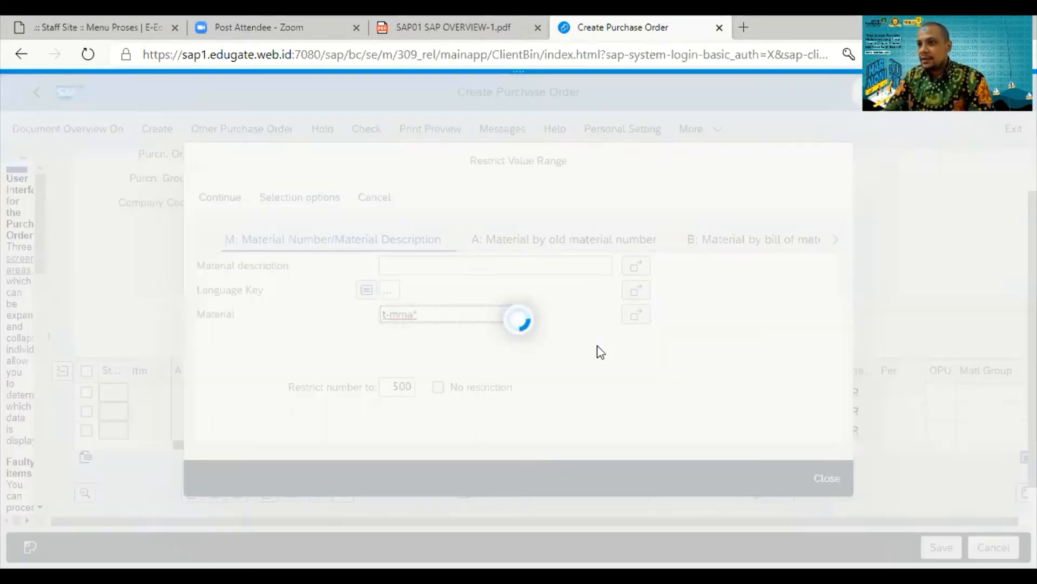
Choose material T-MMA-00-2 with description APLLE-A-00-2 from the material list for the first item.
click(589, 178)
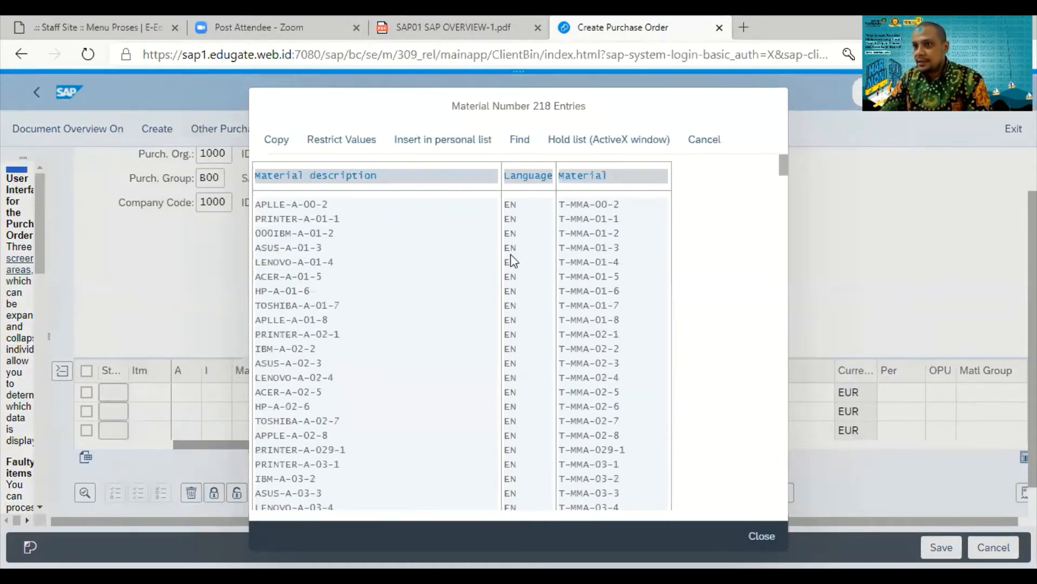
click(308, 205)
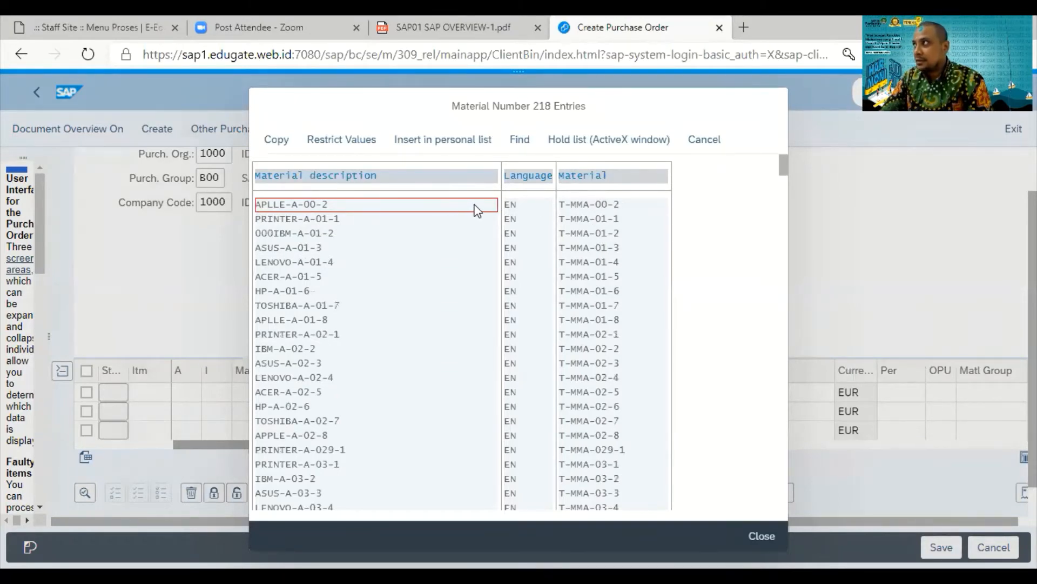
double_click(450, 211)
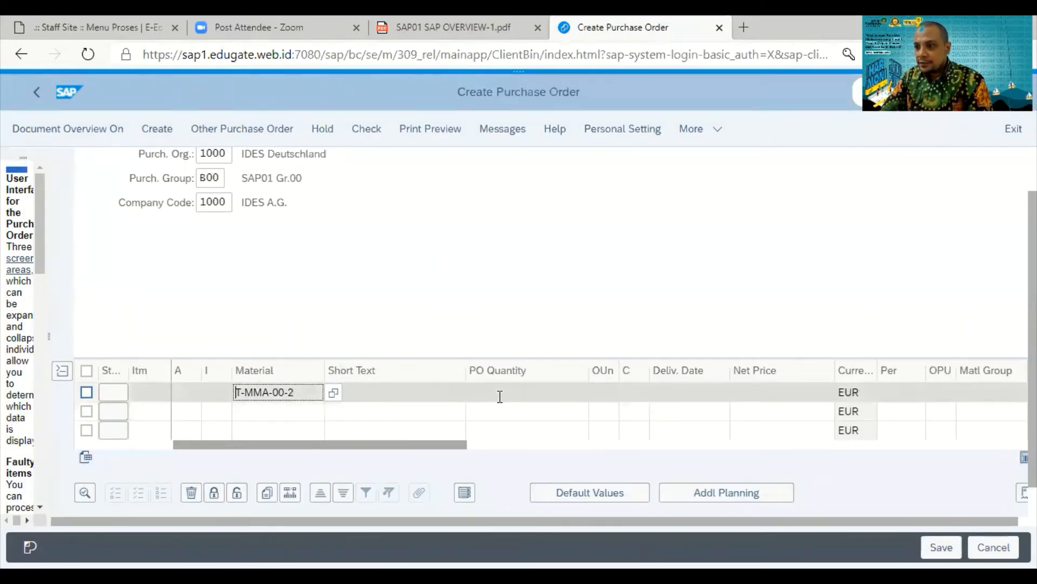
Check the PO quantity in the exercise PDF, and in SAP set the item's PO Quantity to 10 and Net Price to 125.
click(452, 18)
scroll(523, 407, down, 3)
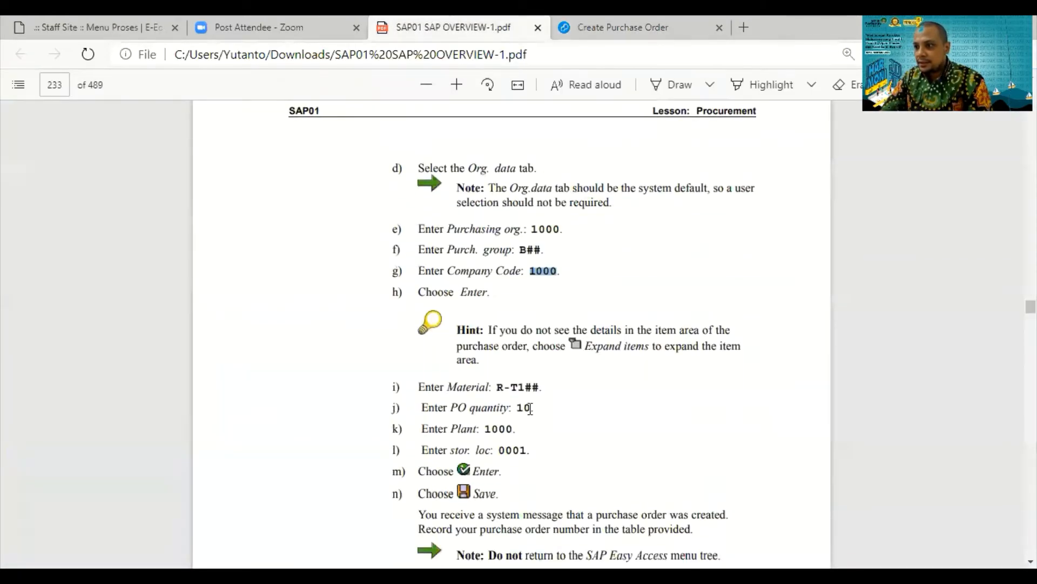
click(576, 26)
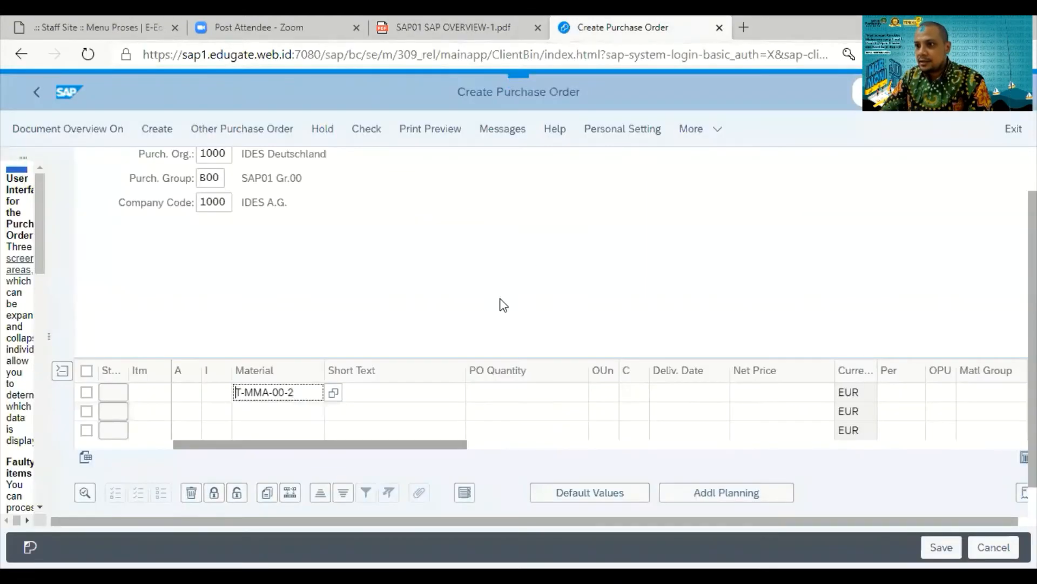
click(486, 392)
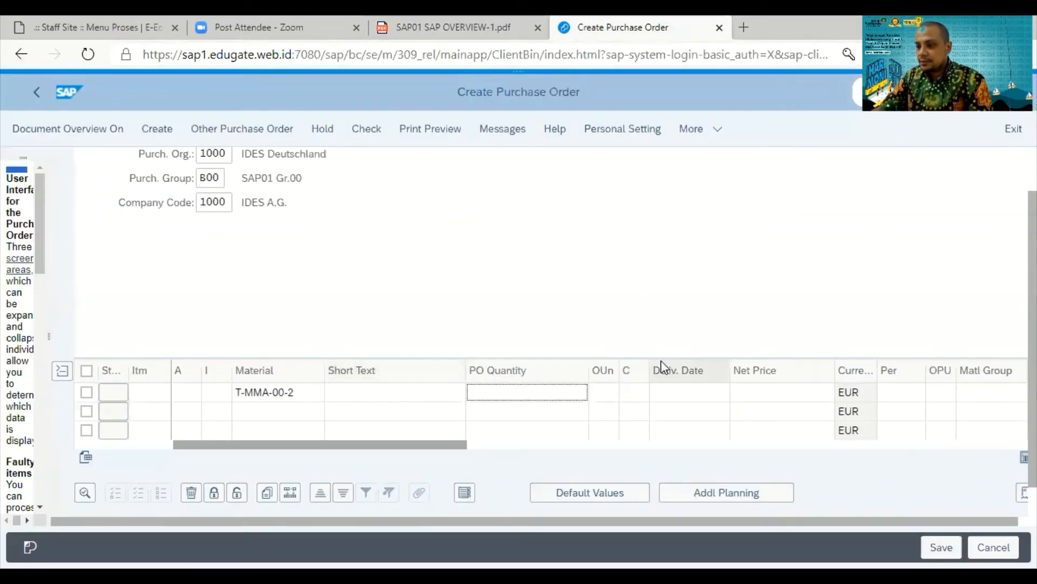
click(772, 389)
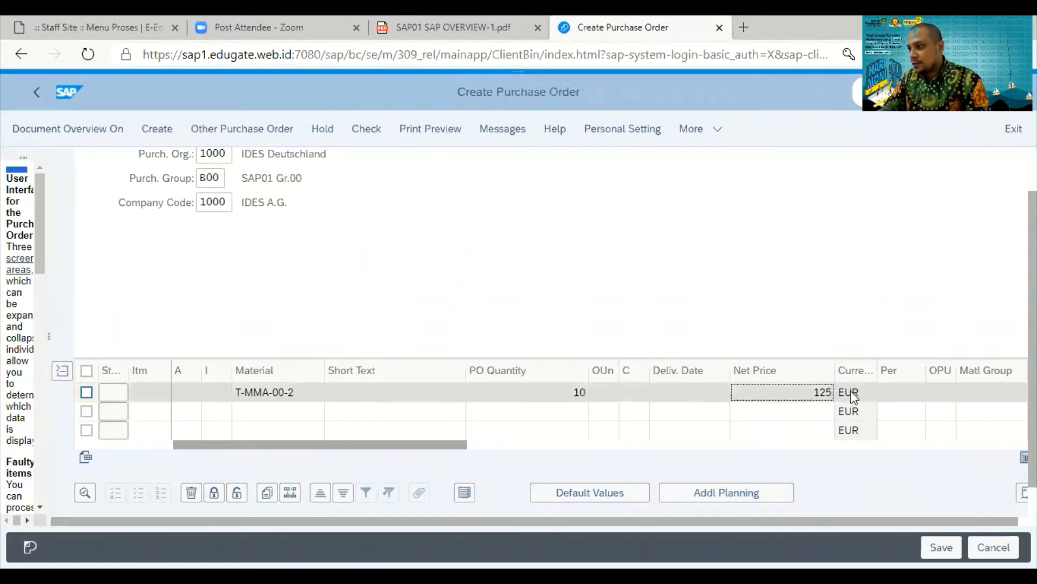
Check the plant and storage location in the exercise PDF, and set the item's Plant to 1000 and Stor. Location to 0001.
drag(455, 445, 618, 446)
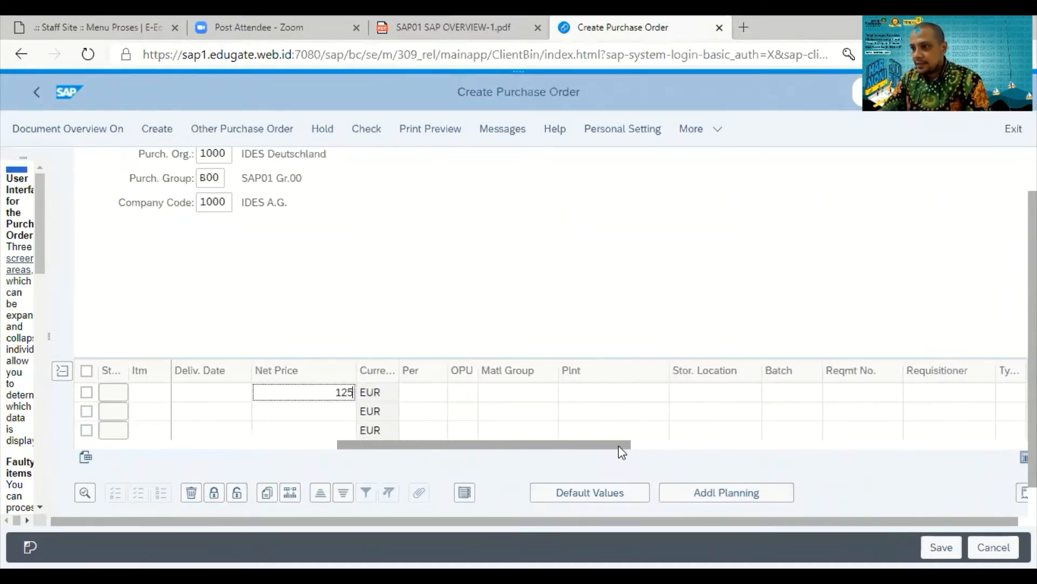
click(477, 31)
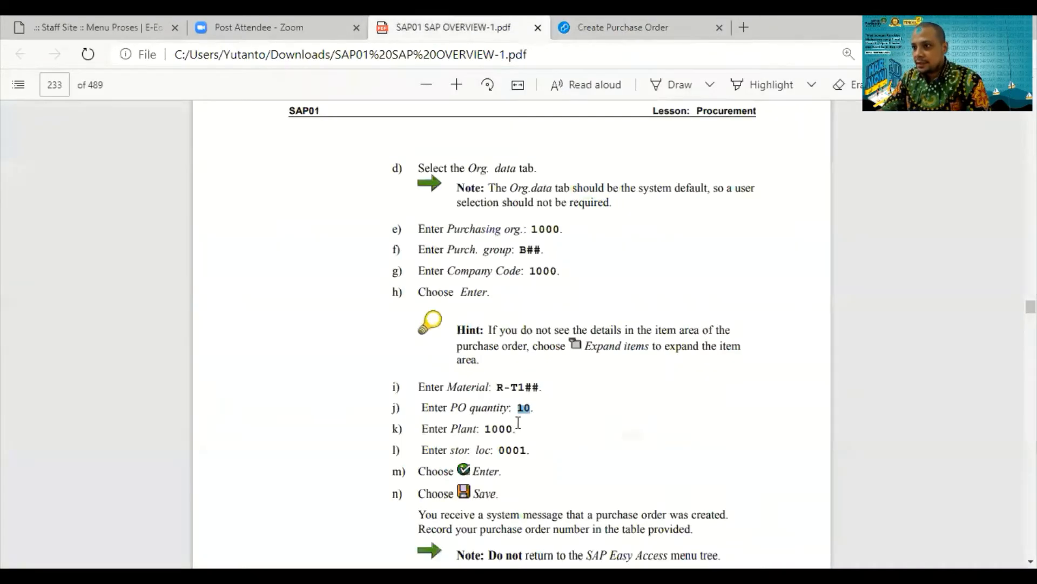
scroll(514, 456, down, 1)
drag(515, 356, 484, 356)
click(629, 27)
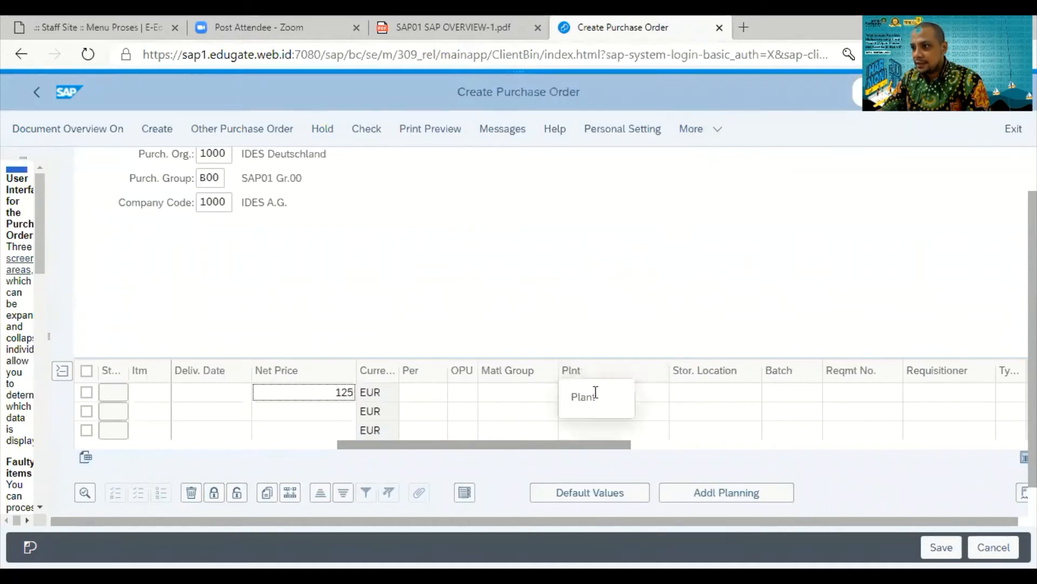
click(595, 392)
text(100)
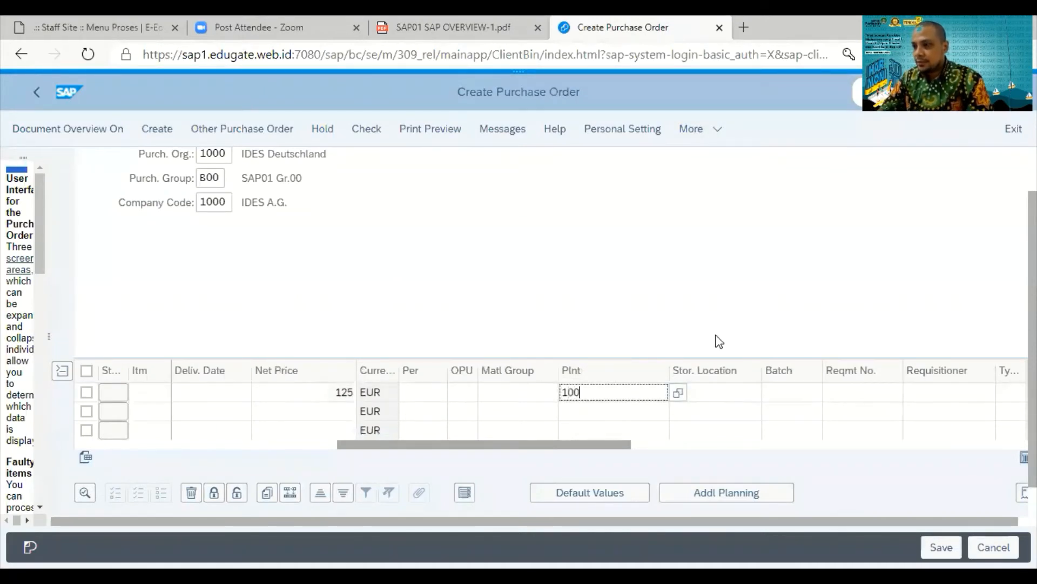
text(0)
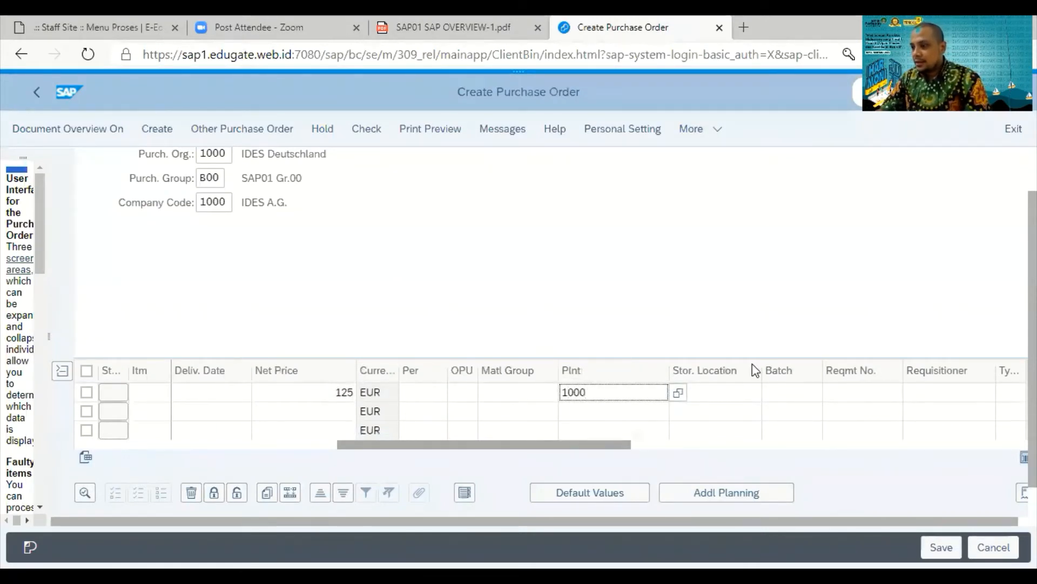
click(741, 391)
text(0001)
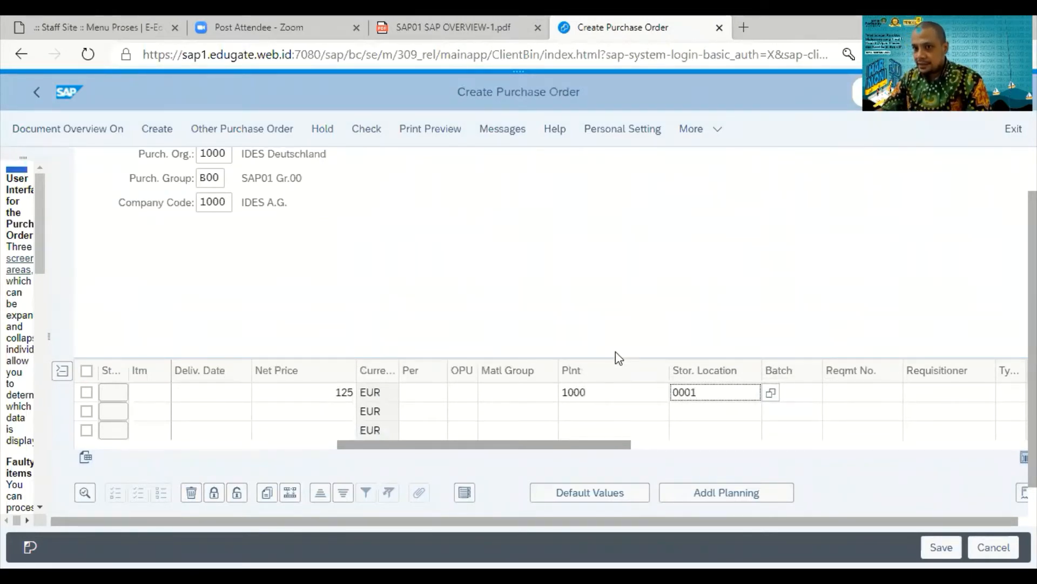
Return to the item's material number and confirm the entries in the item row.
drag(573, 444, 400, 456)
click(301, 392)
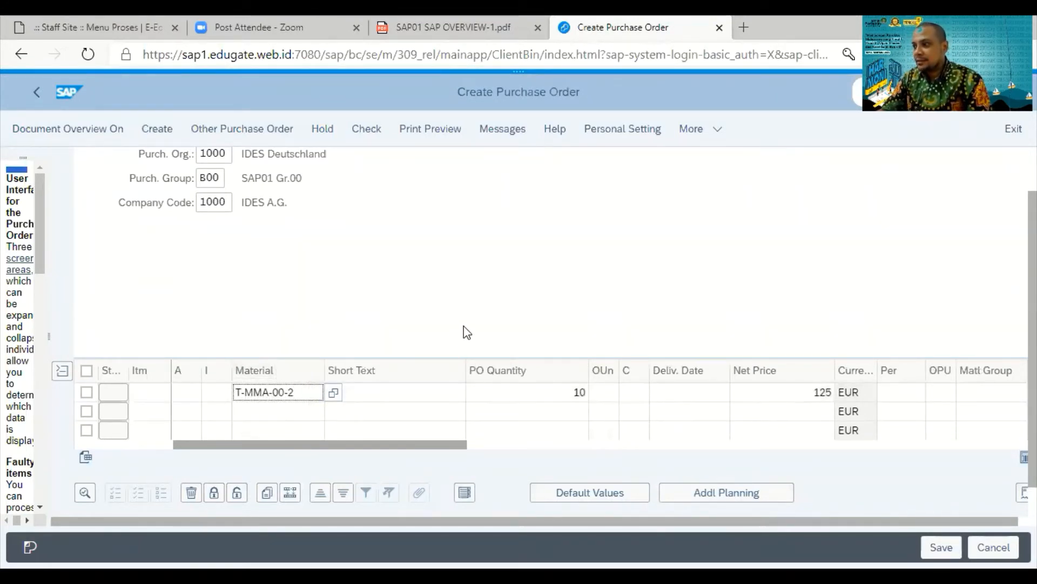
key(Return)
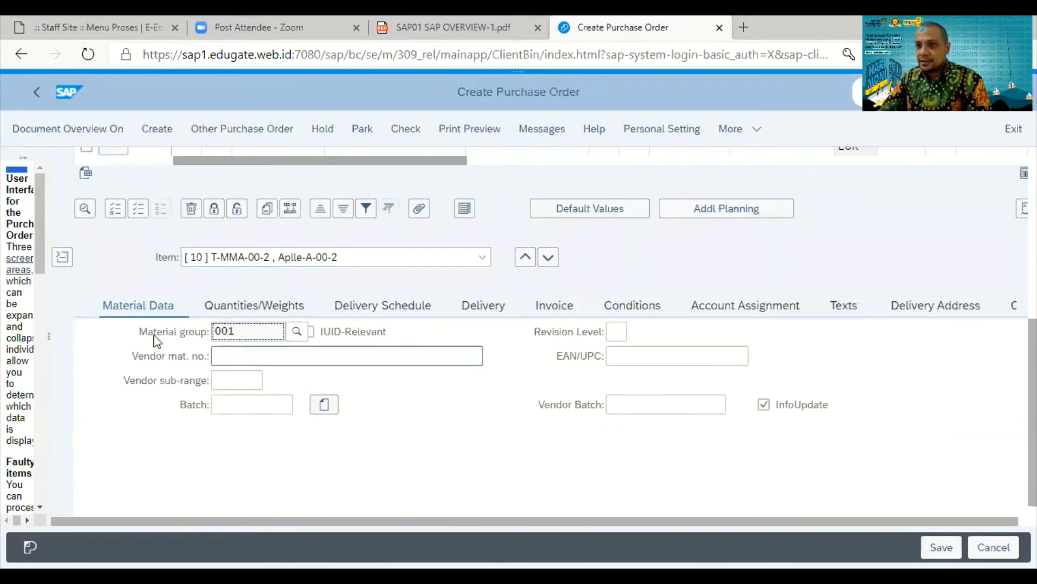
Review the item's material, short text, quantity, net price, plant and storage location, and save the purchase order.
click(63, 258)
scroll(76, 272, up, 2)
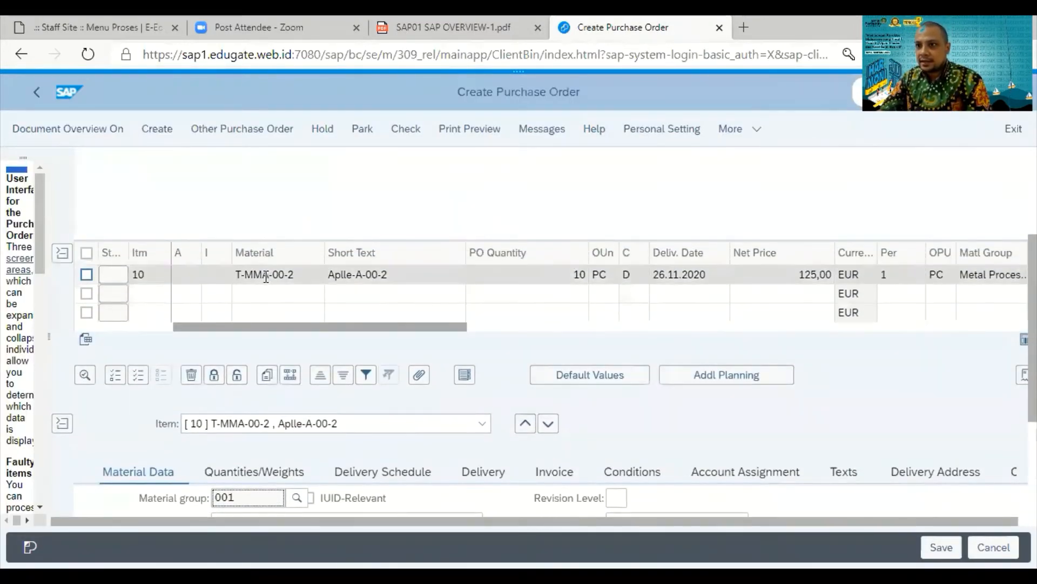
click(313, 277)
click(371, 274)
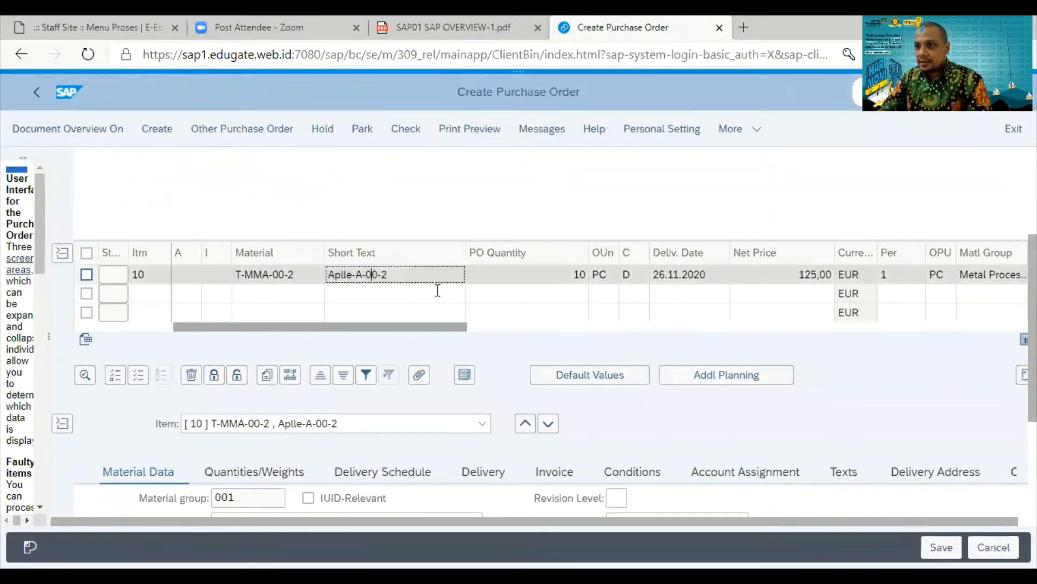
click(563, 272)
click(787, 274)
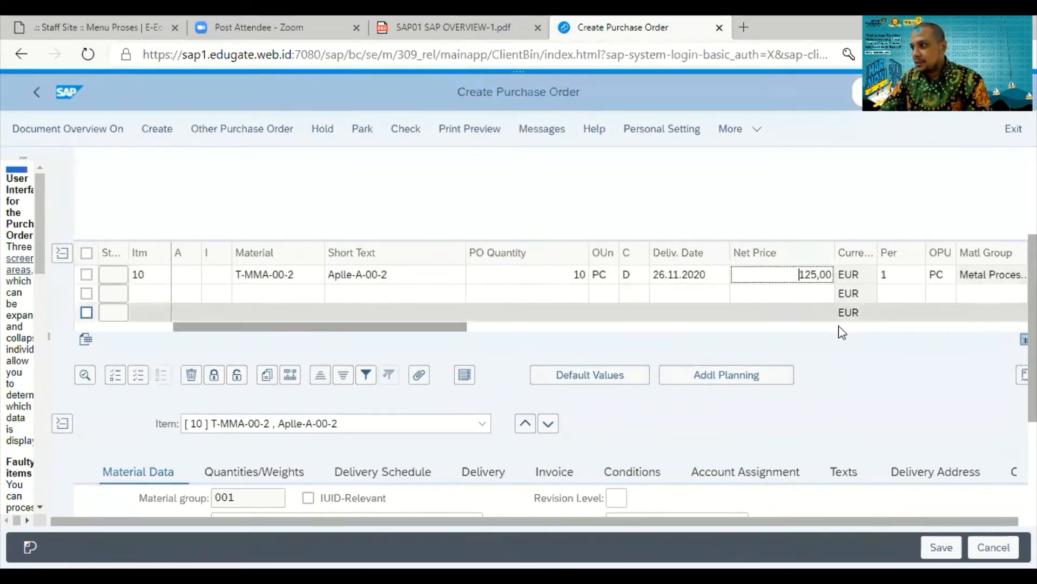
drag(397, 329, 559, 326)
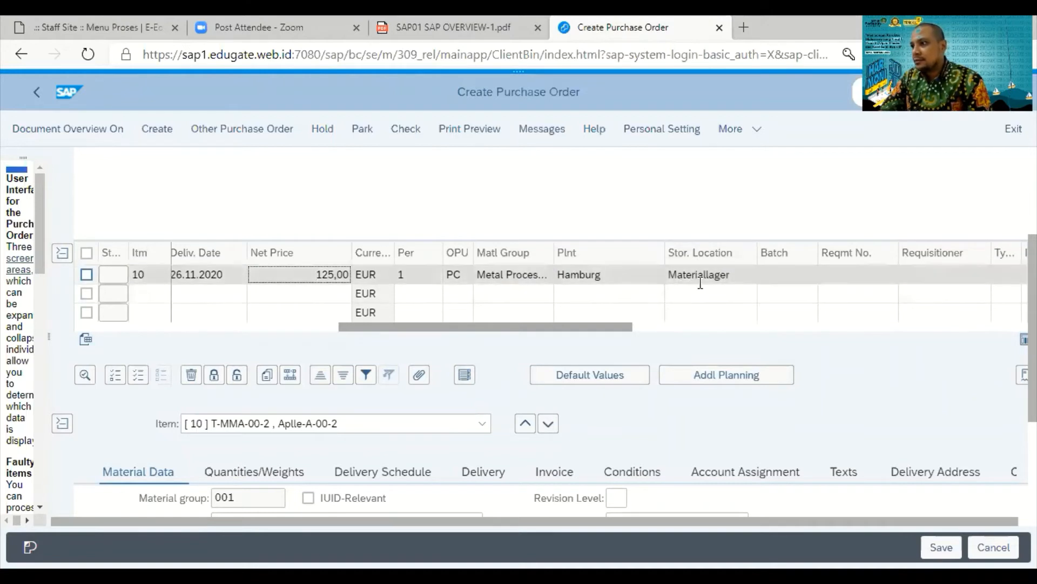
drag(456, 327, 255, 327)
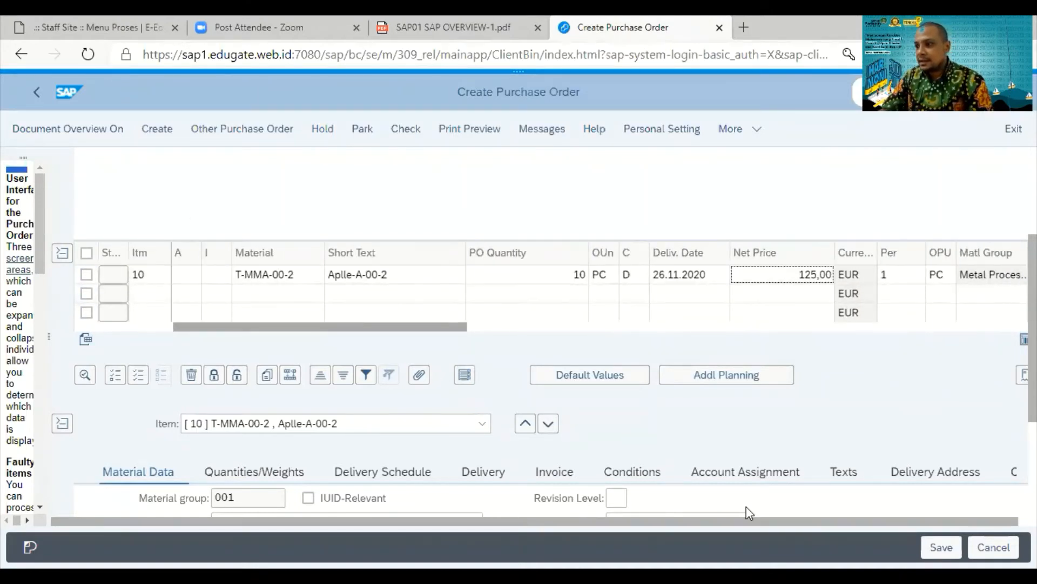
click(941, 547)
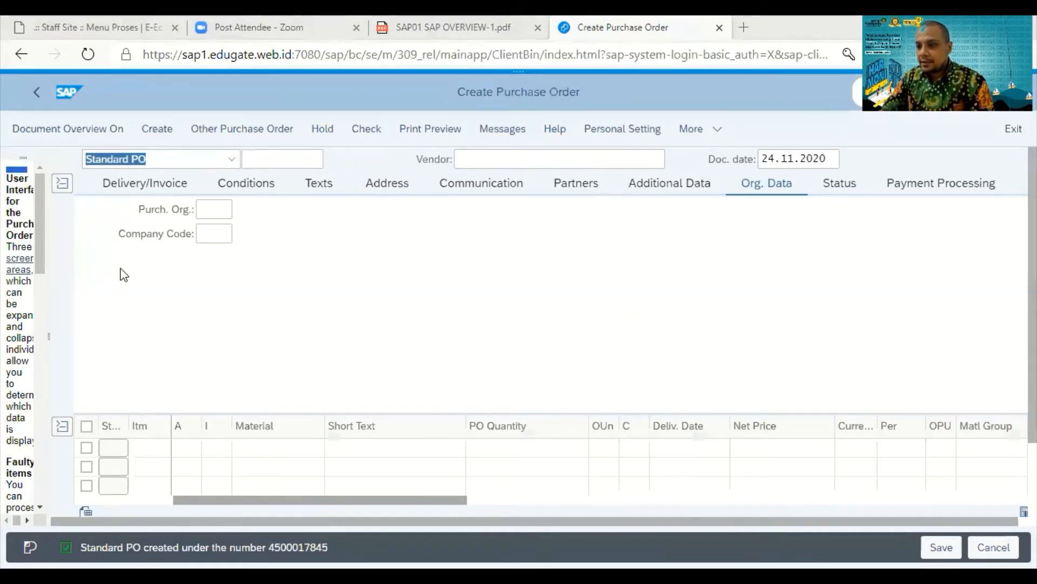
View the Procurement cycle slide and switch back to the SAP Easy Access menu.
click(469, 339)
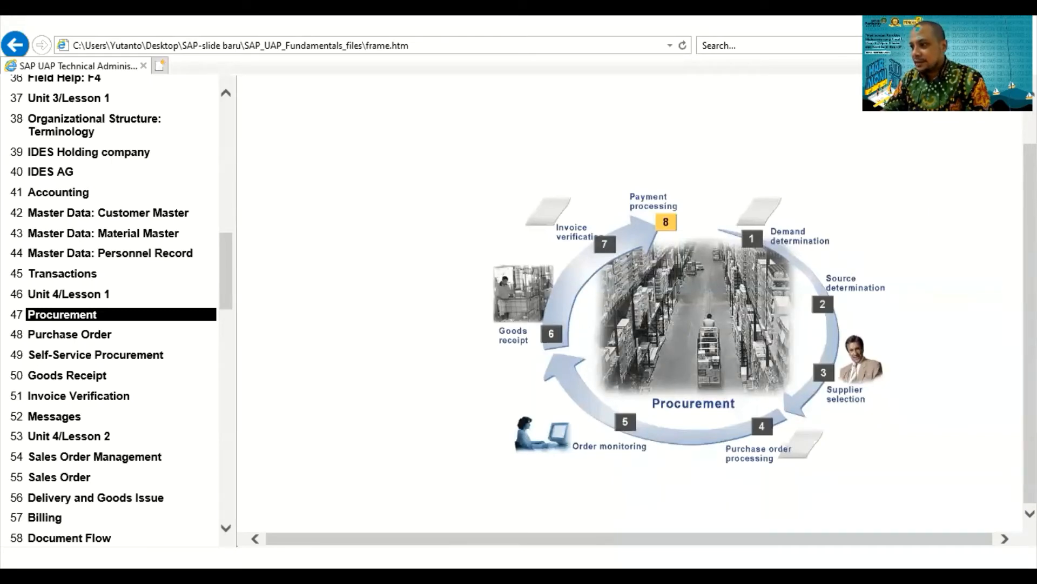
key(alt+Tab)
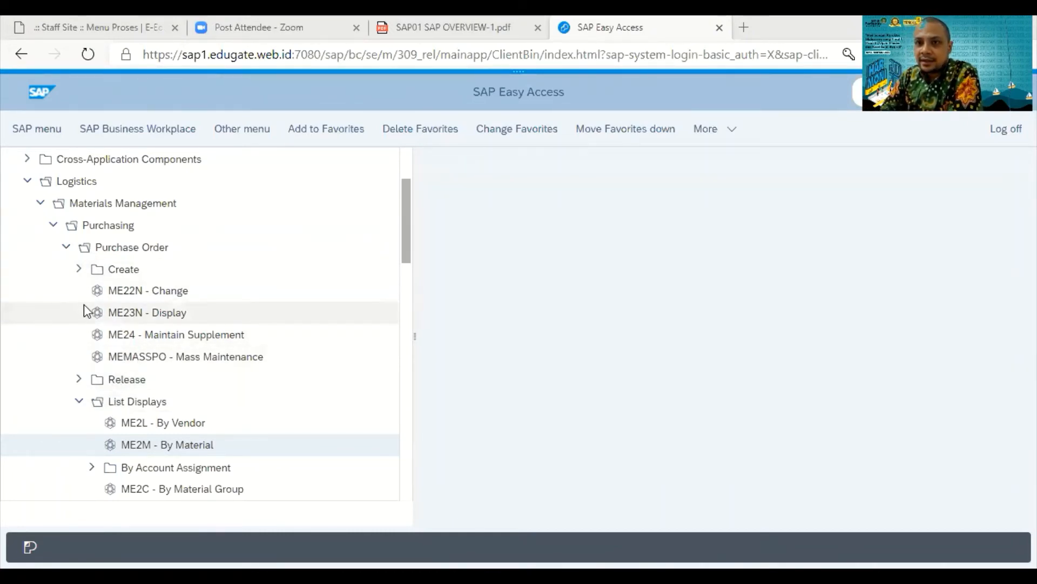
Add the ME2L - By Vendor transaction from the Purchase Order List Displays folder to the favorites.
scroll(84, 306, up, 2)
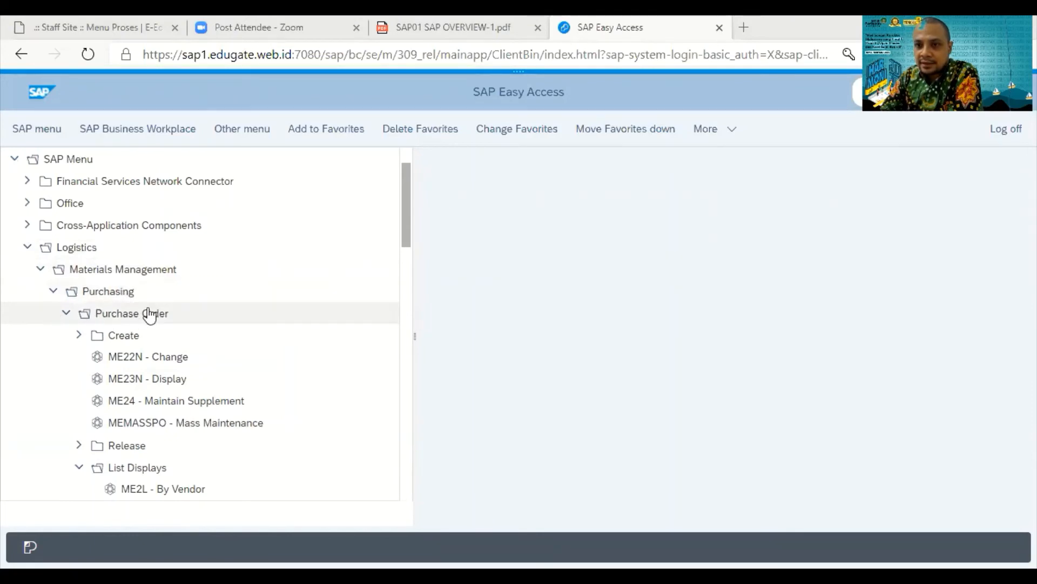
scroll(146, 318, down, 1)
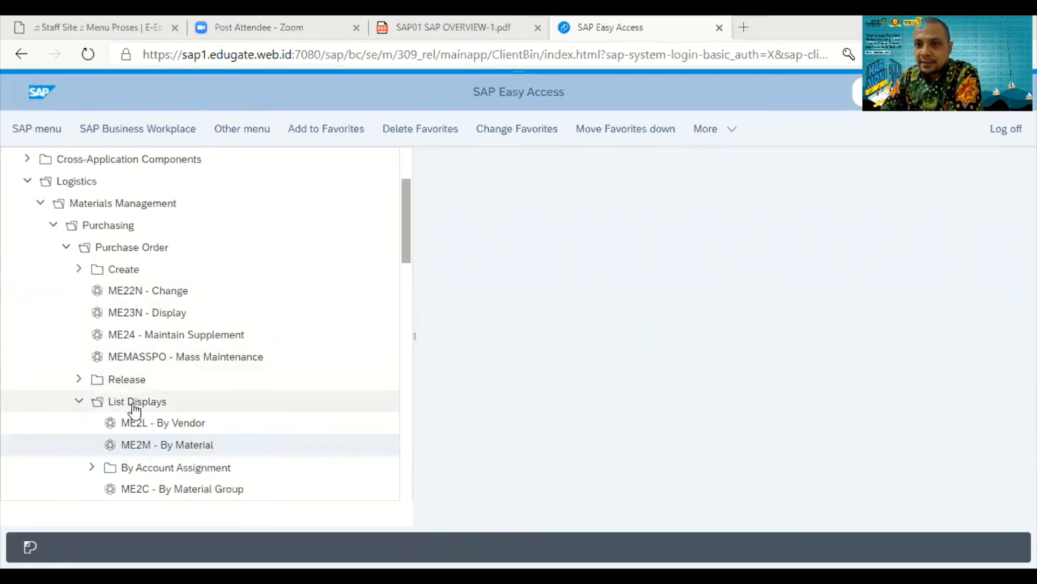
click(78, 403)
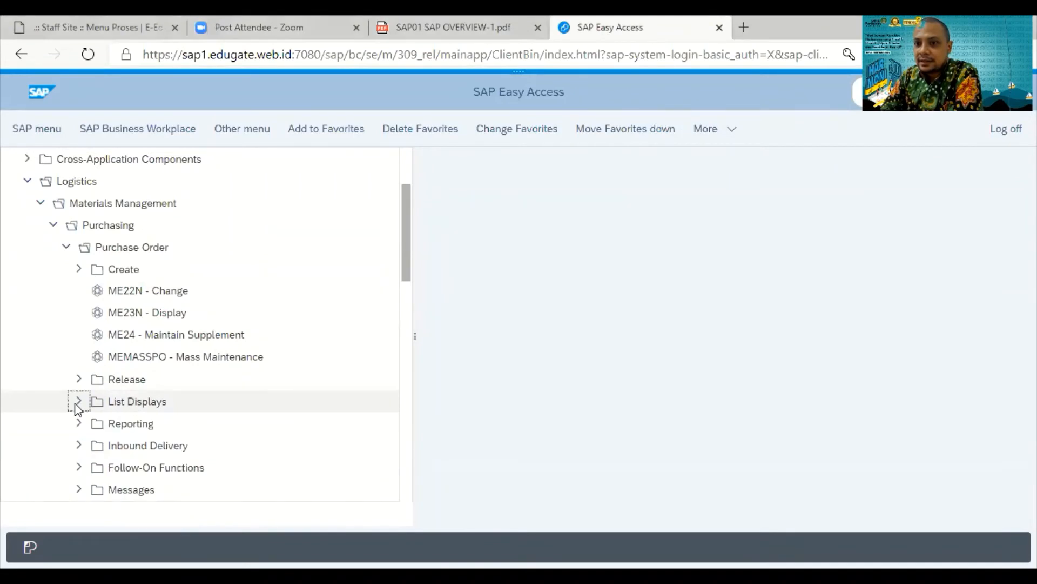
click(78, 403)
click(151, 429)
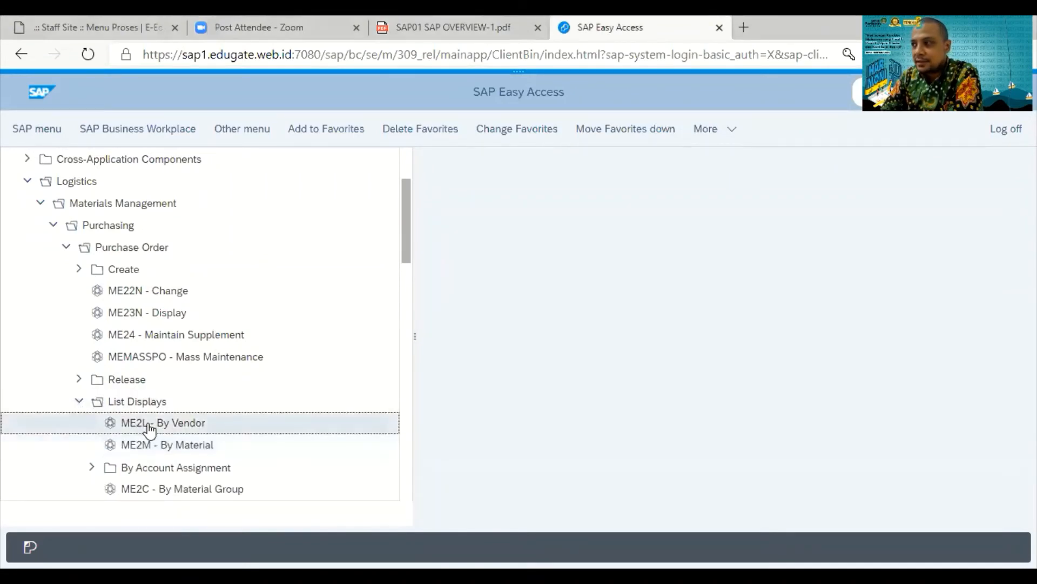
click(156, 446)
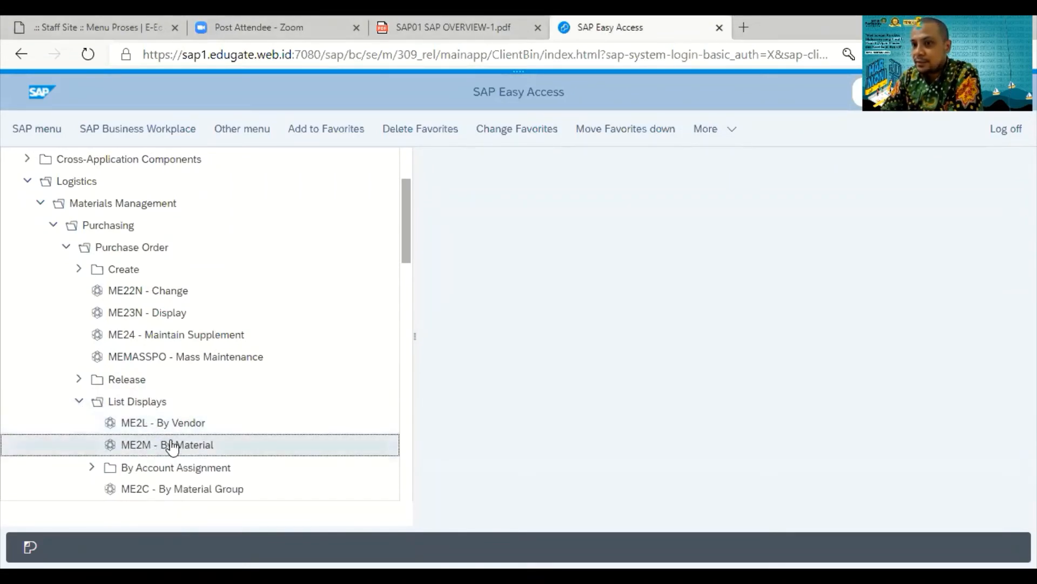
click(182, 431)
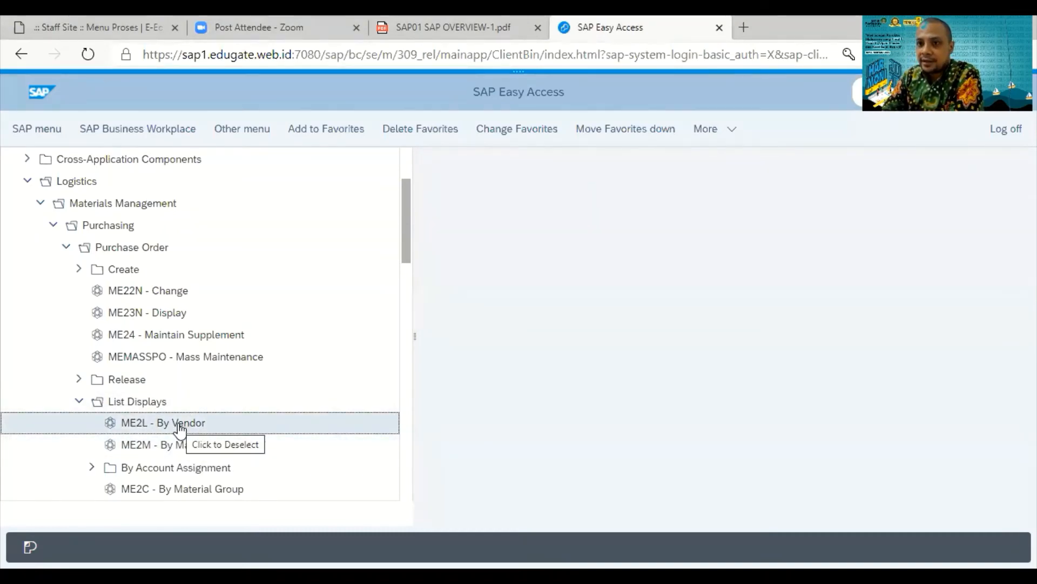
right_click(180, 431)
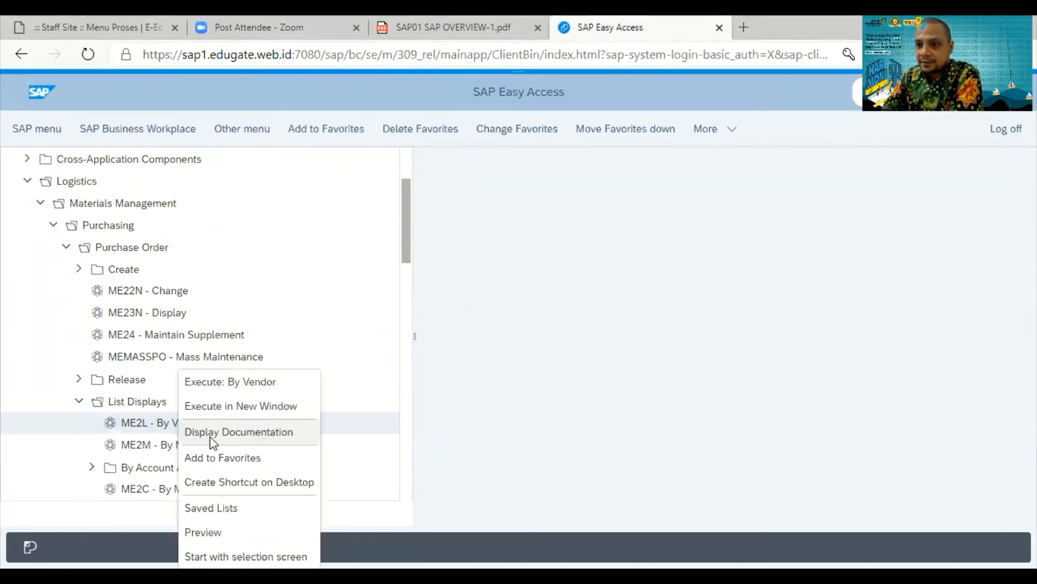
click(236, 458)
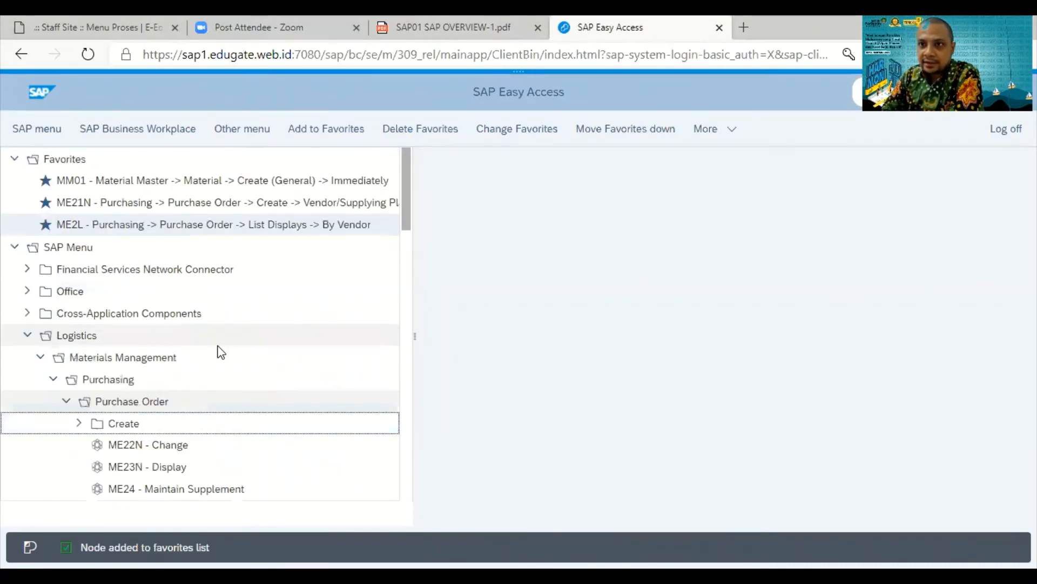
Start ME2L from the favorites and execute the purchasing documents report for vendor BALTUSA-00.
click(180, 227)
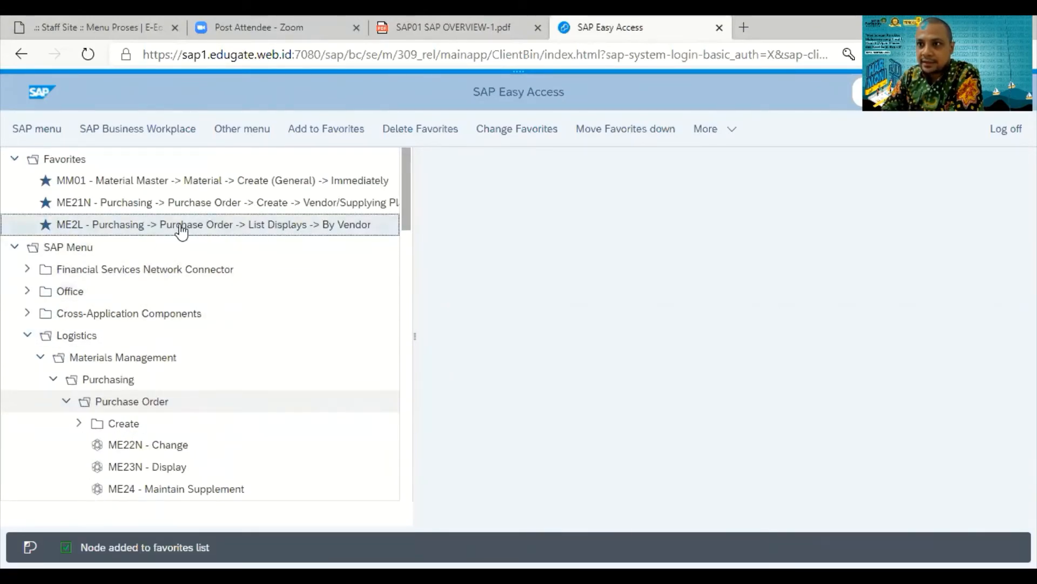
double_click(182, 230)
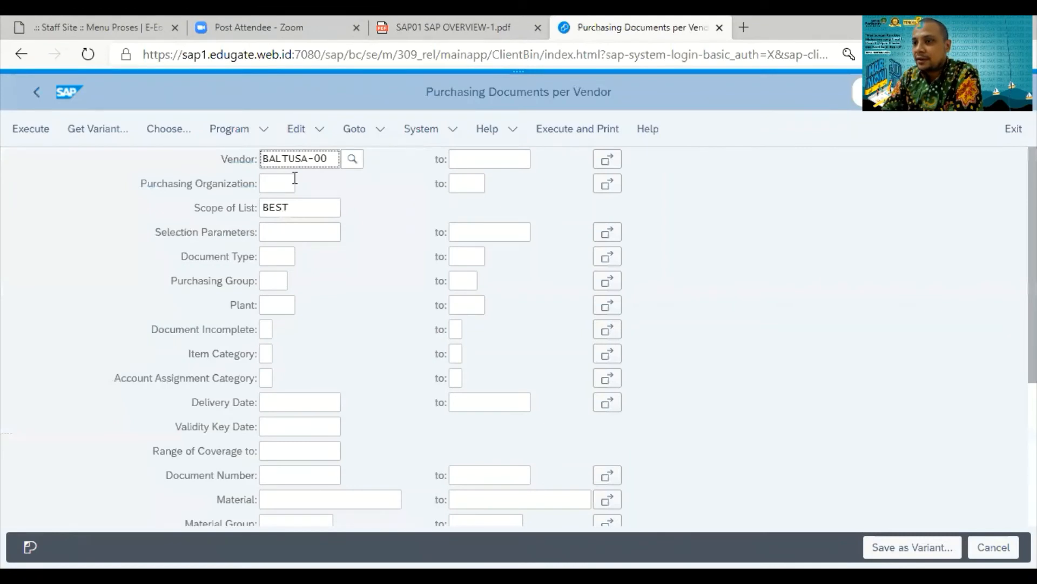
drag(328, 159, 261, 156)
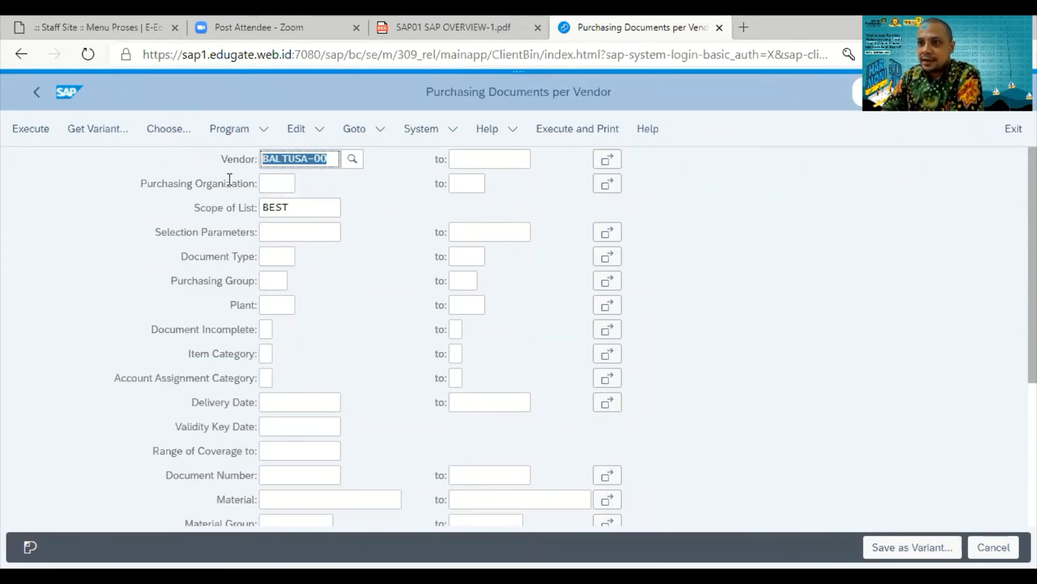
click(32, 130)
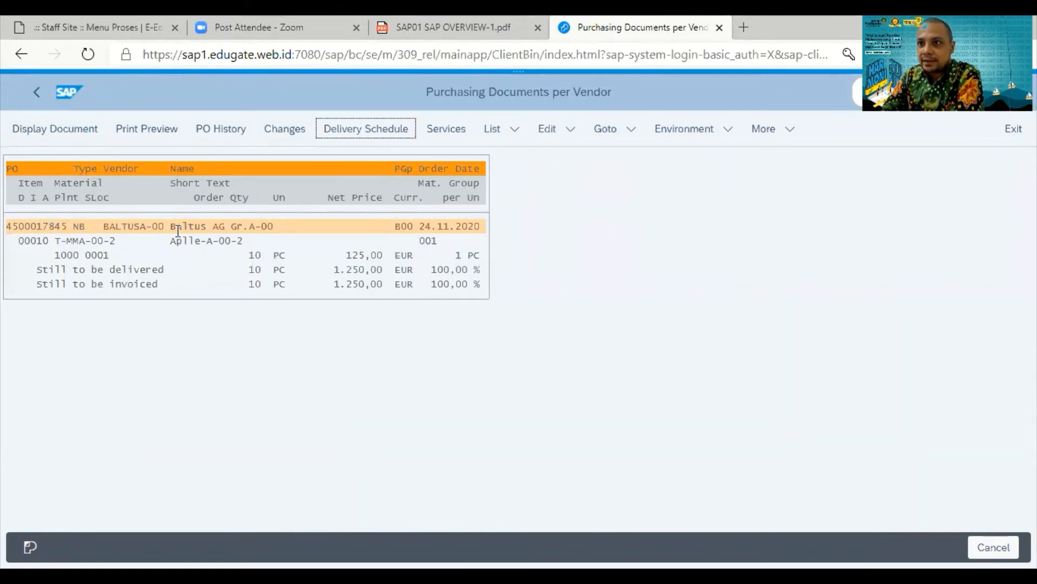
Check the vendor, short text, order quantity, net price and price unit of the listed purchase order.
drag(164, 225, 109, 226)
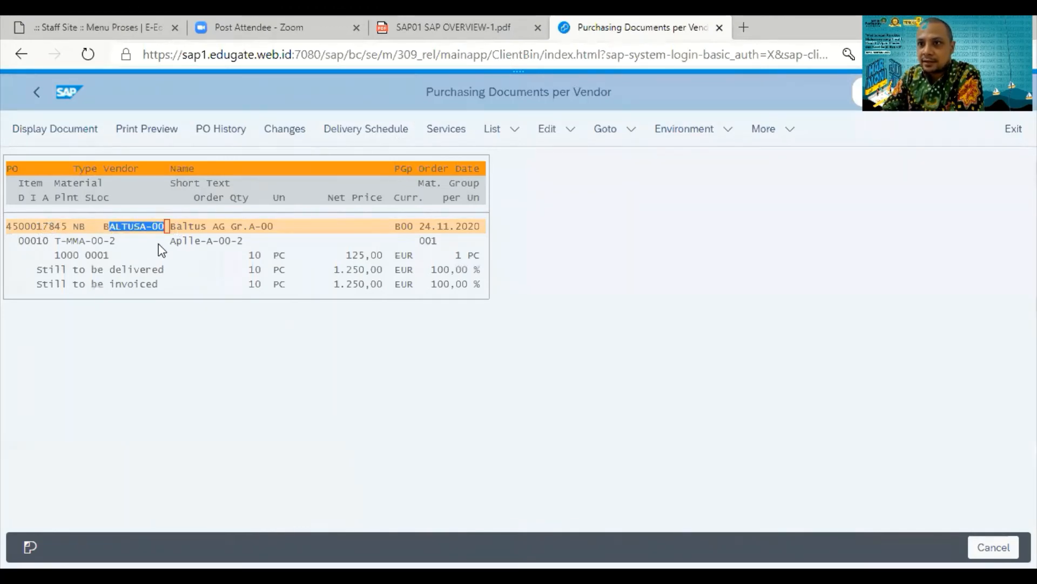
click(176, 241)
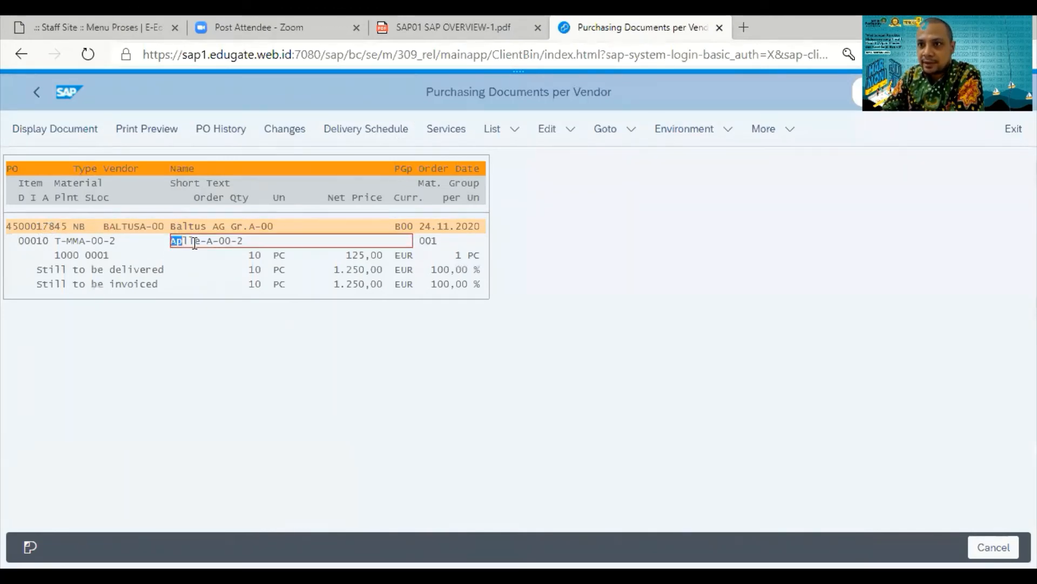
triple_click(245, 239)
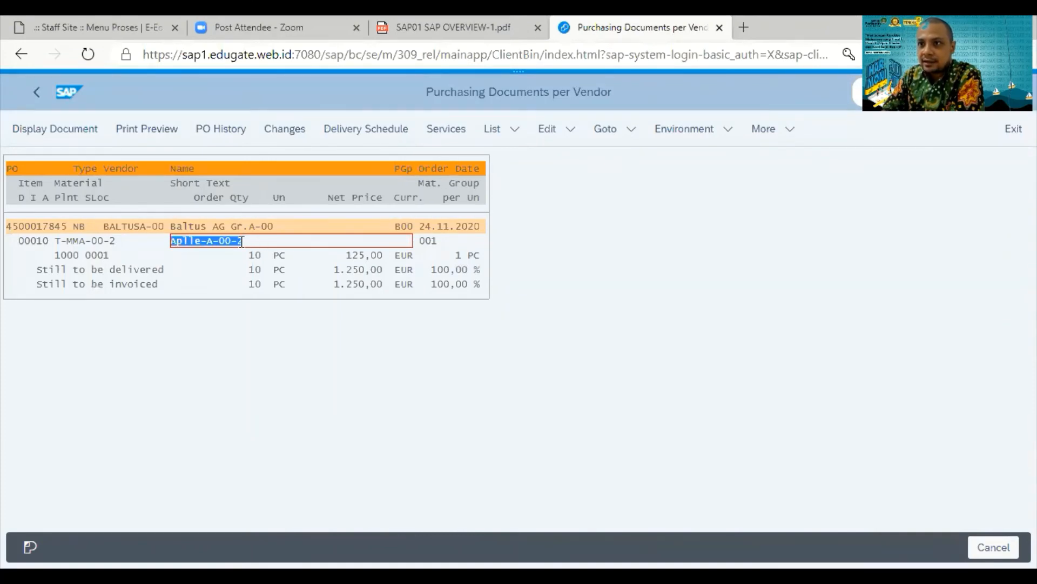
drag(249, 255, 261, 259)
triple_click(262, 259)
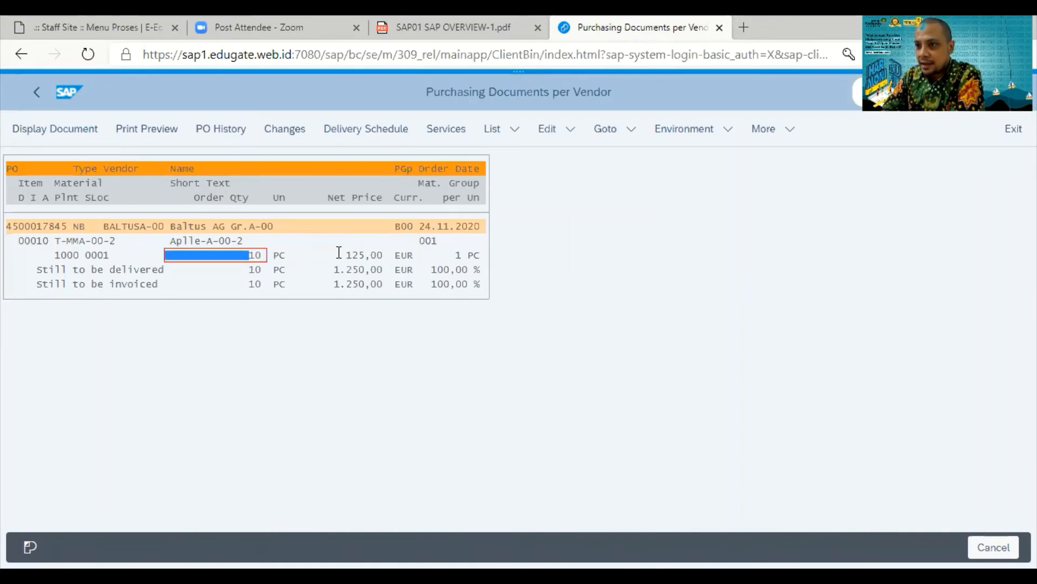
click(346, 253)
drag(346, 253, 455, 255)
Compare the purchase order's quantities still to be delivered and still to be invoiced.
click(254, 270)
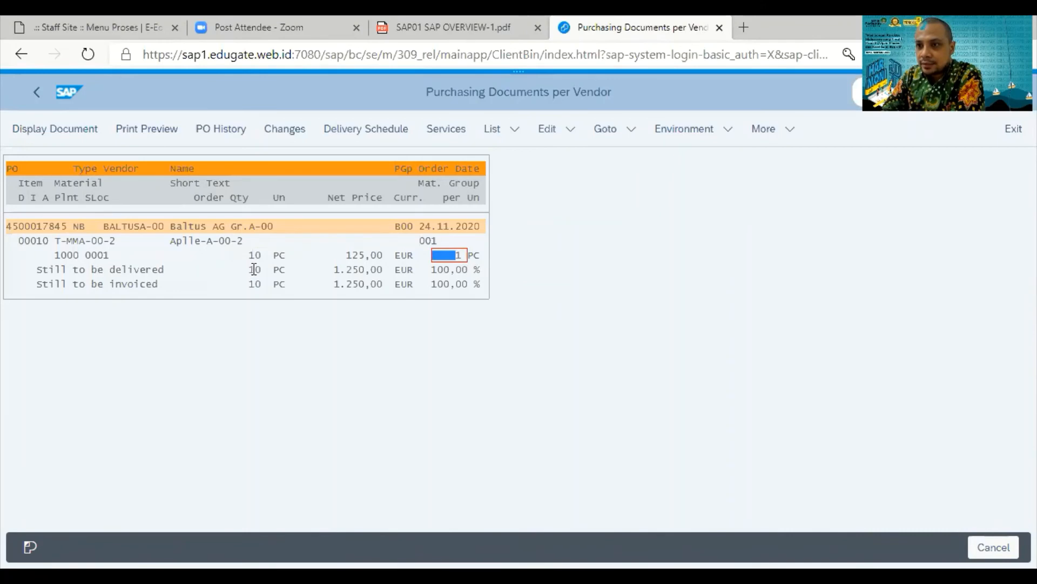
drag(251, 269, 267, 276)
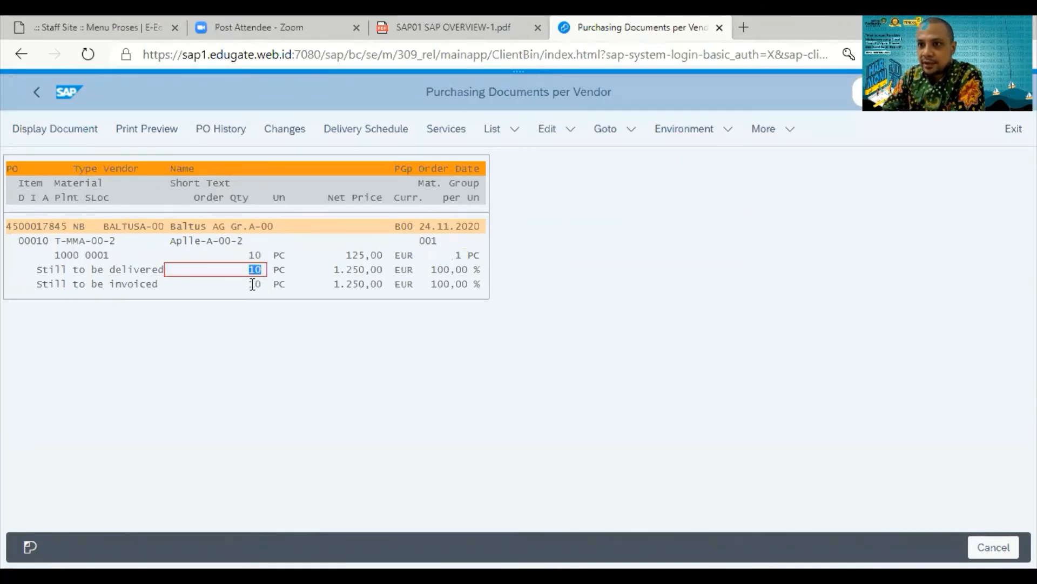
click(253, 284)
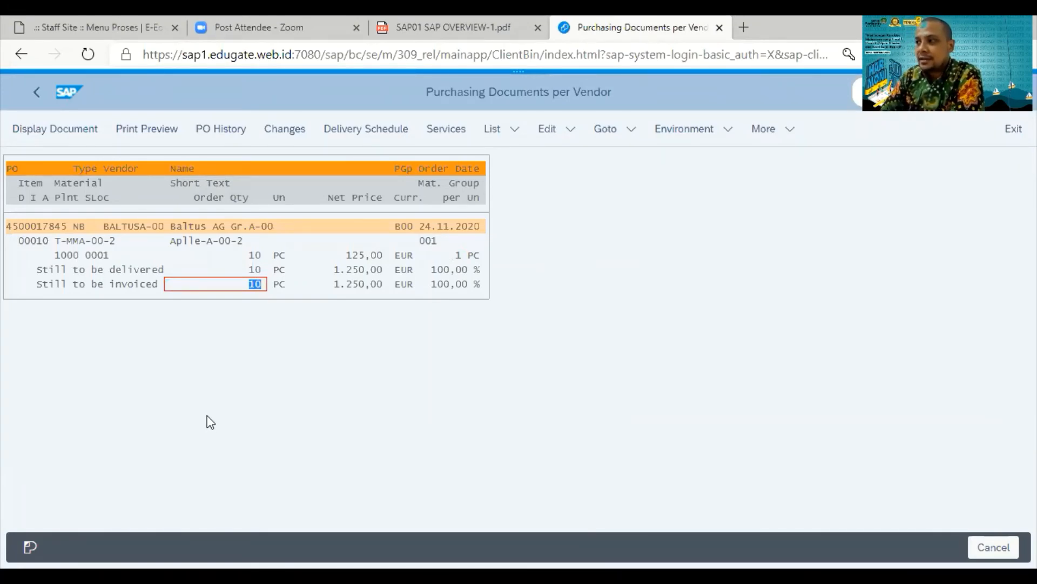
click(251, 269)
double_click(252, 271)
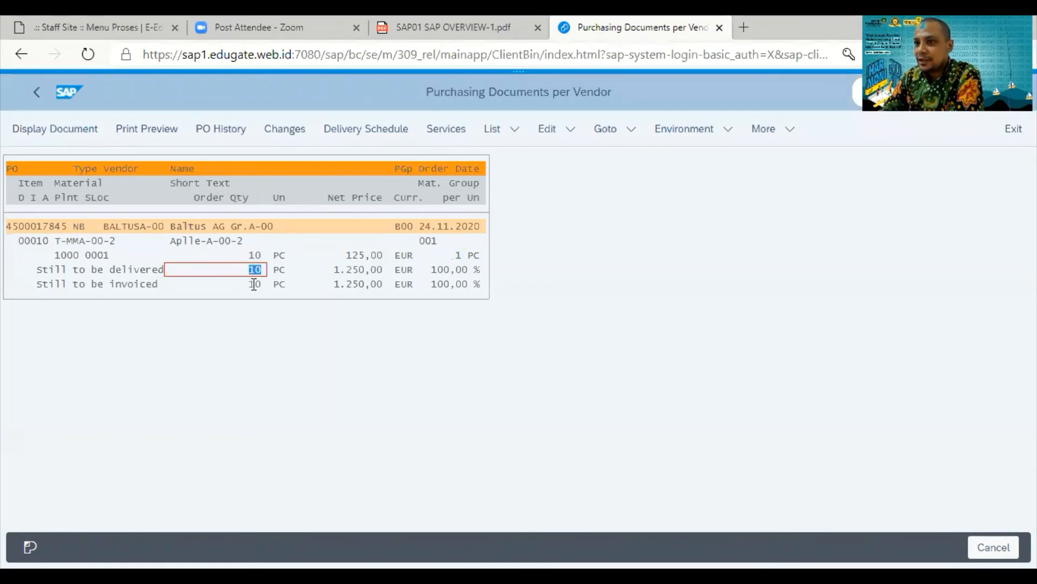
double_click(254, 284)
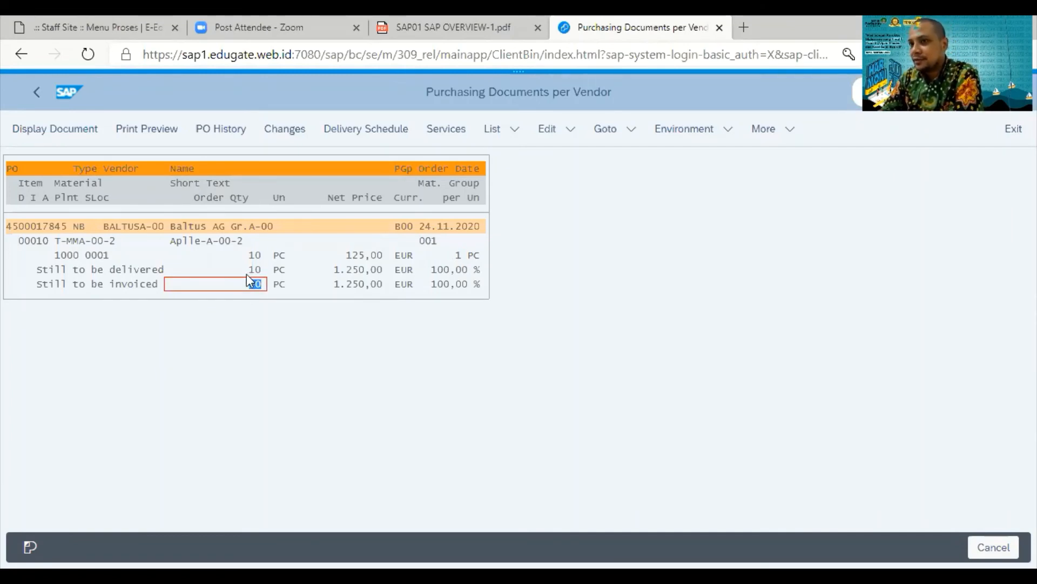
drag(249, 270, 266, 271)
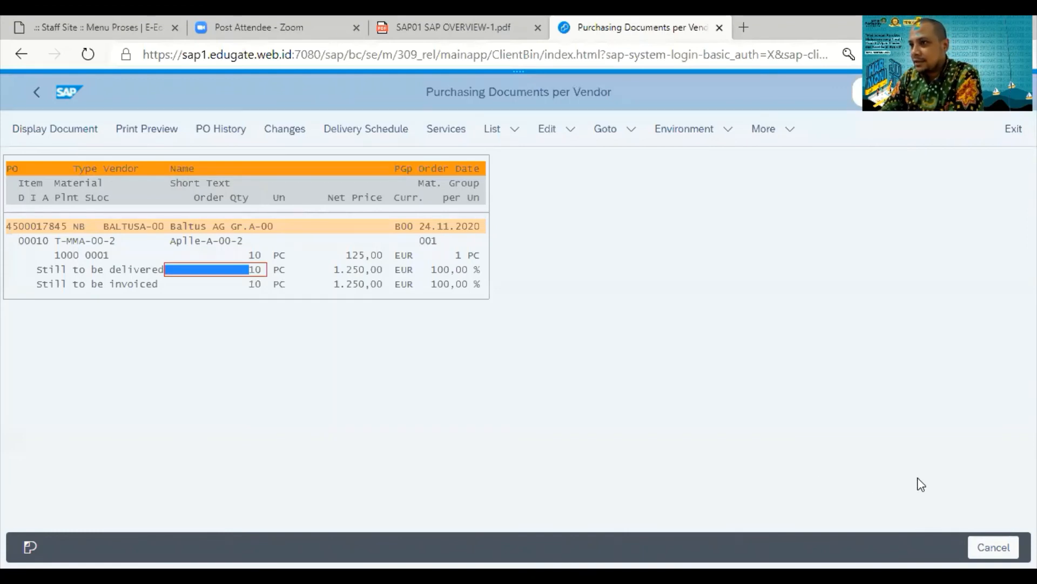
Leave the vendor report and add the ME2M - By Material transaction to the favorites.
click(38, 100)
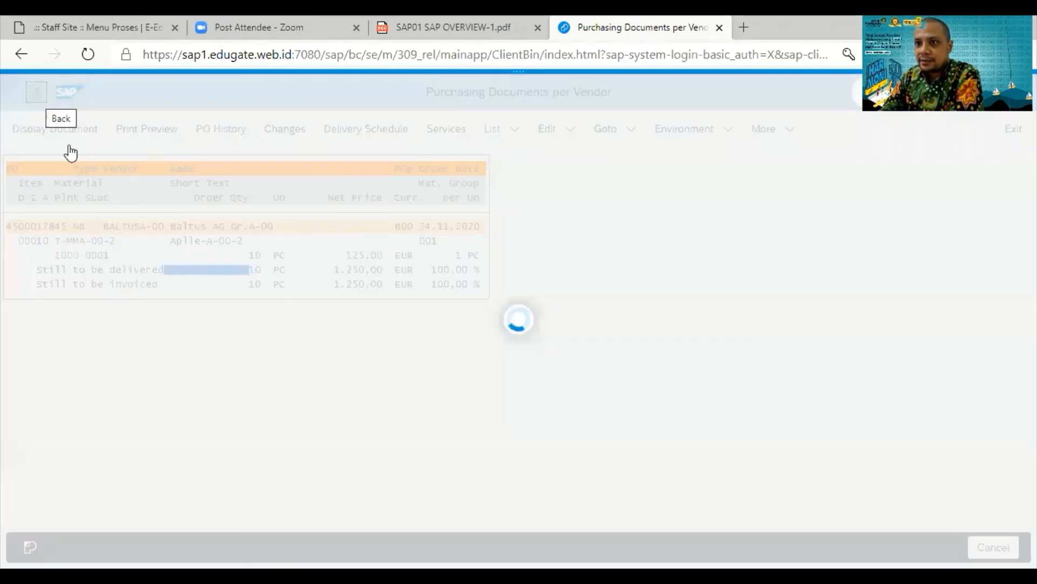
click(36, 99)
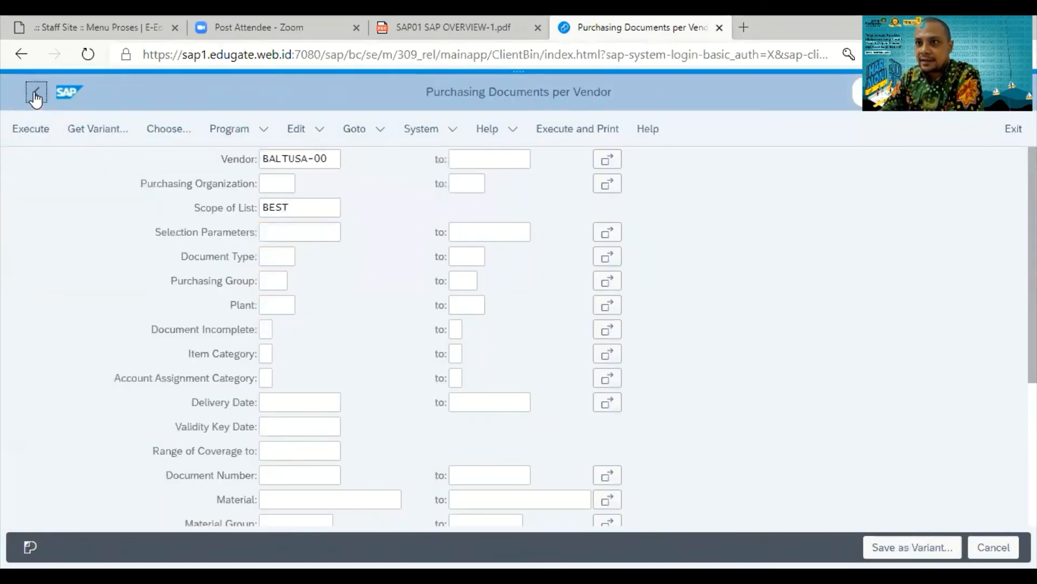
scroll(192, 378, down, 3)
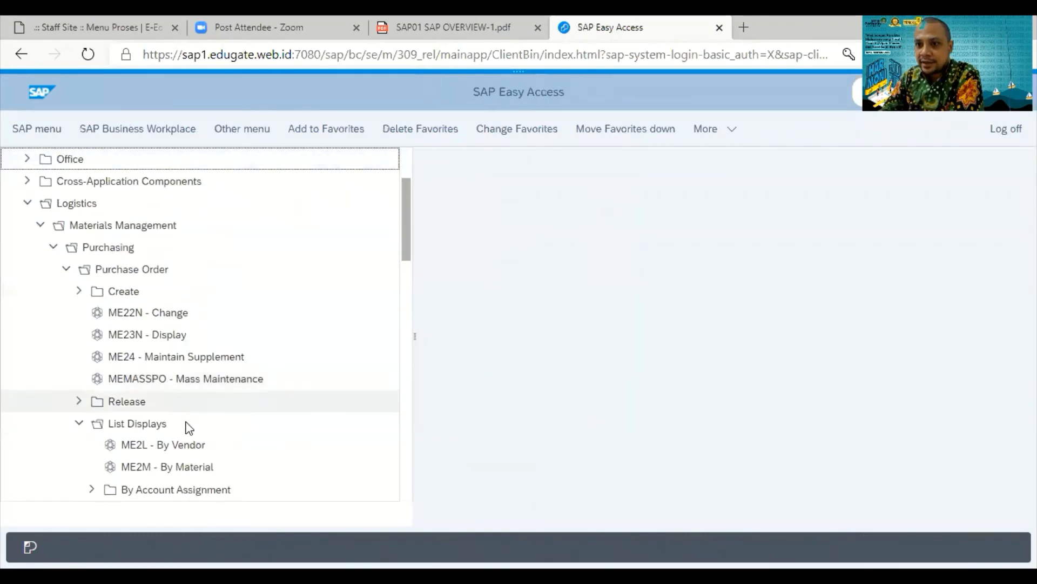
click(181, 453)
click(189, 469)
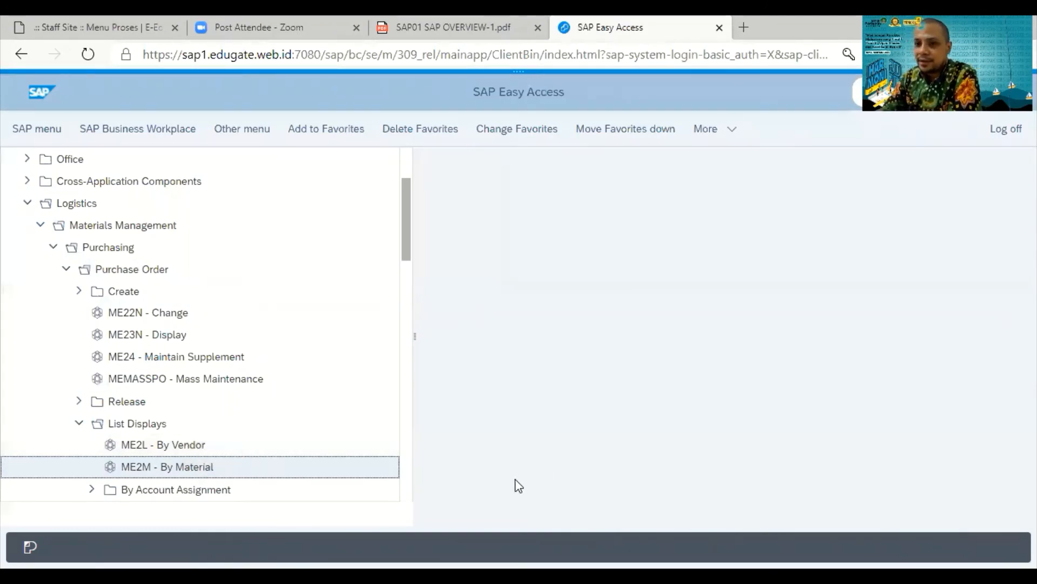
right_click(192, 473)
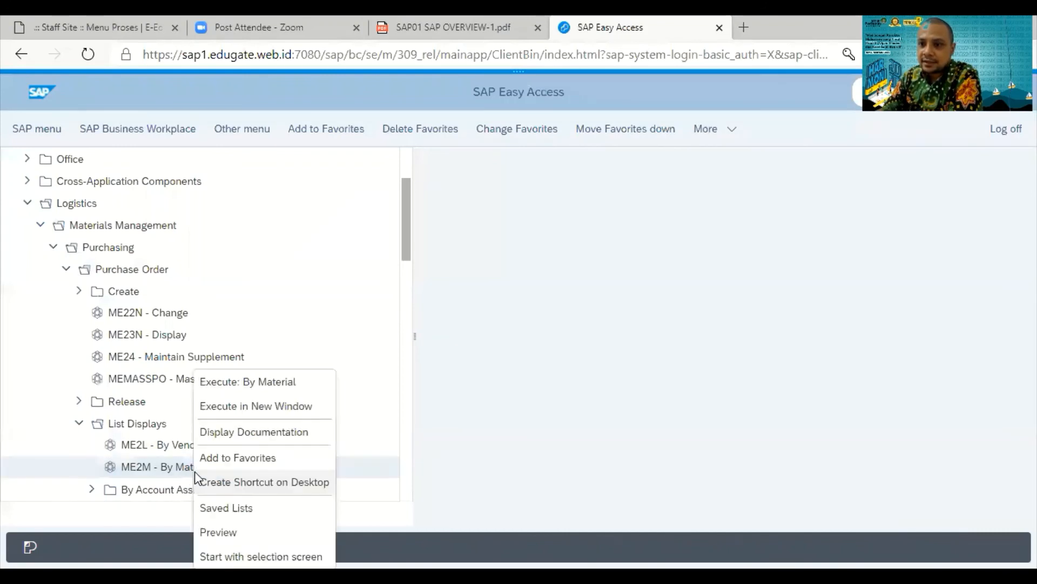
click(246, 463)
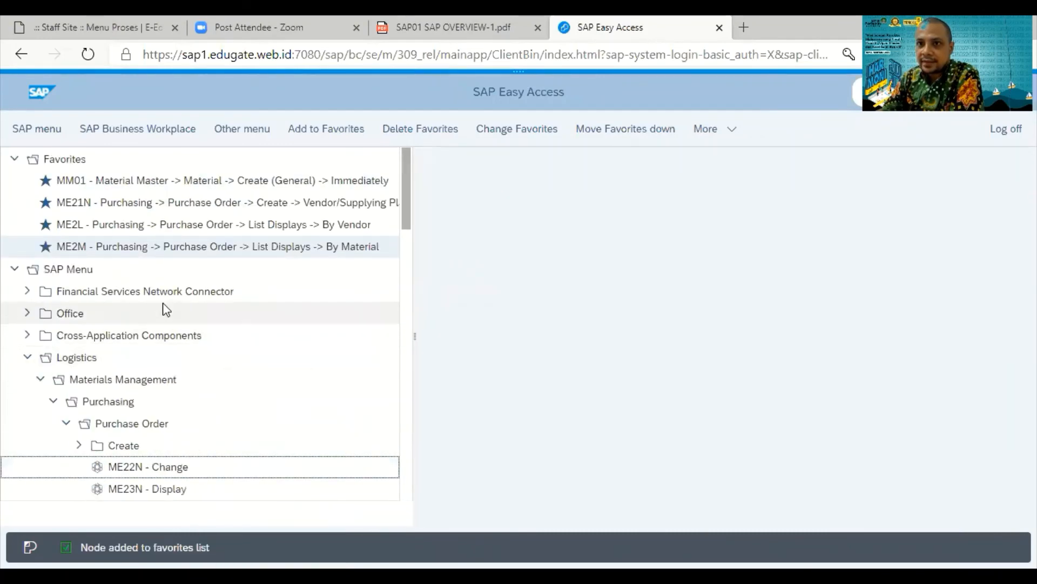
Start ME2M from the favorites and search the Material field's value help for material numbers matching t-mma*.
click(238, 251)
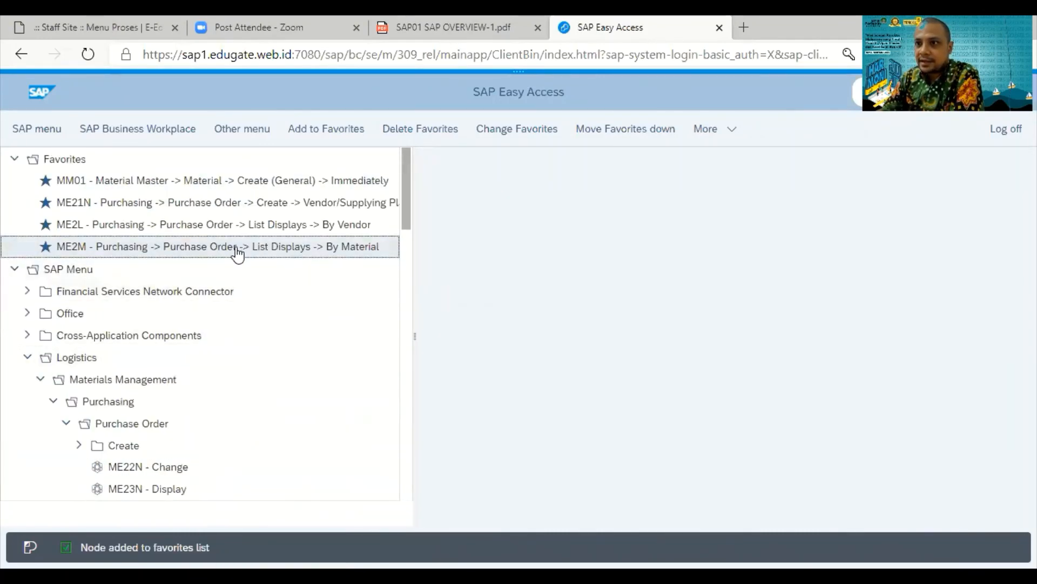
double_click(238, 251)
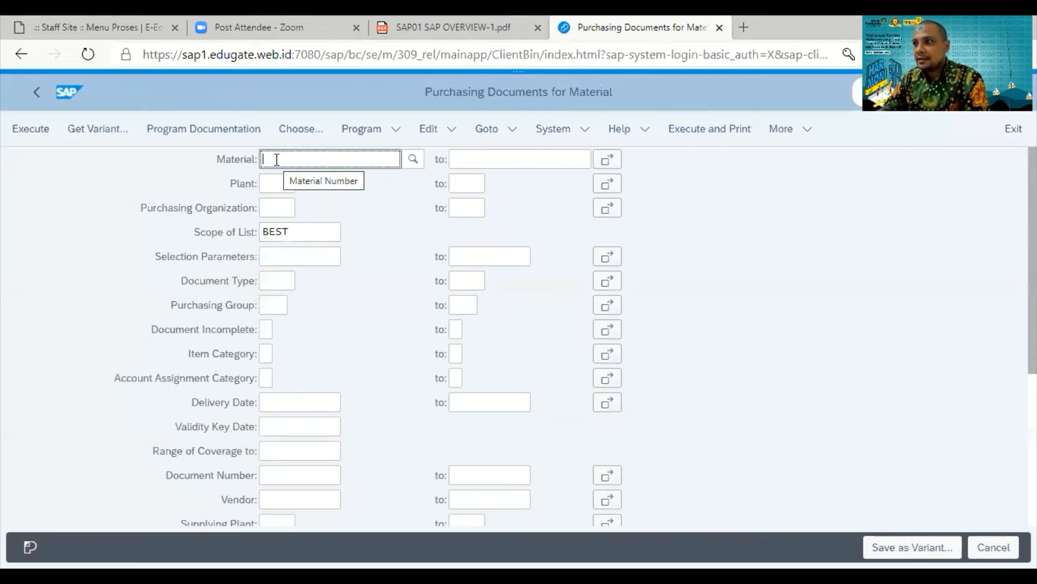
key(F4)
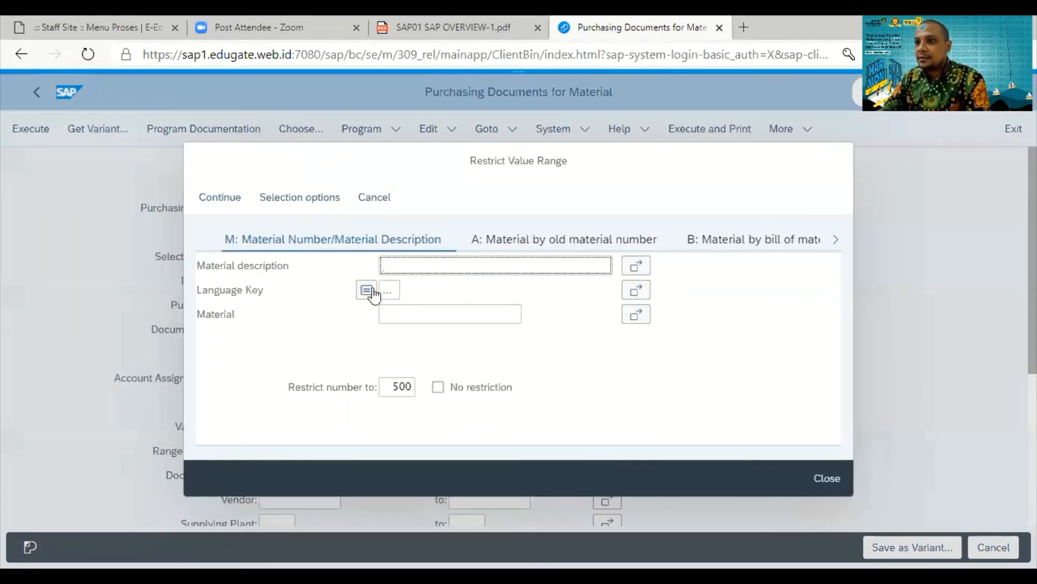
click(414, 317)
click(419, 270)
text(t)
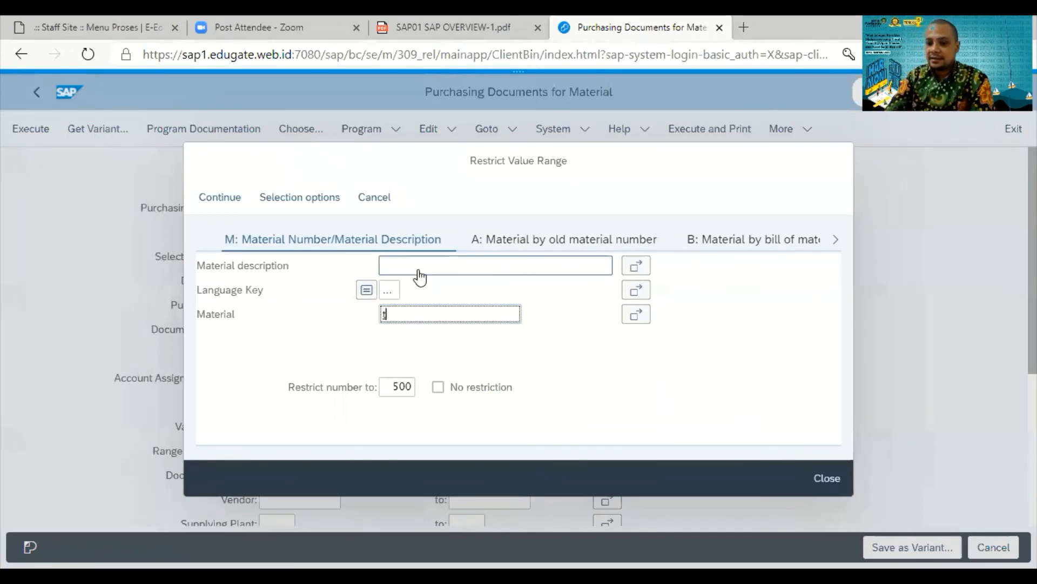
text(-mma*)
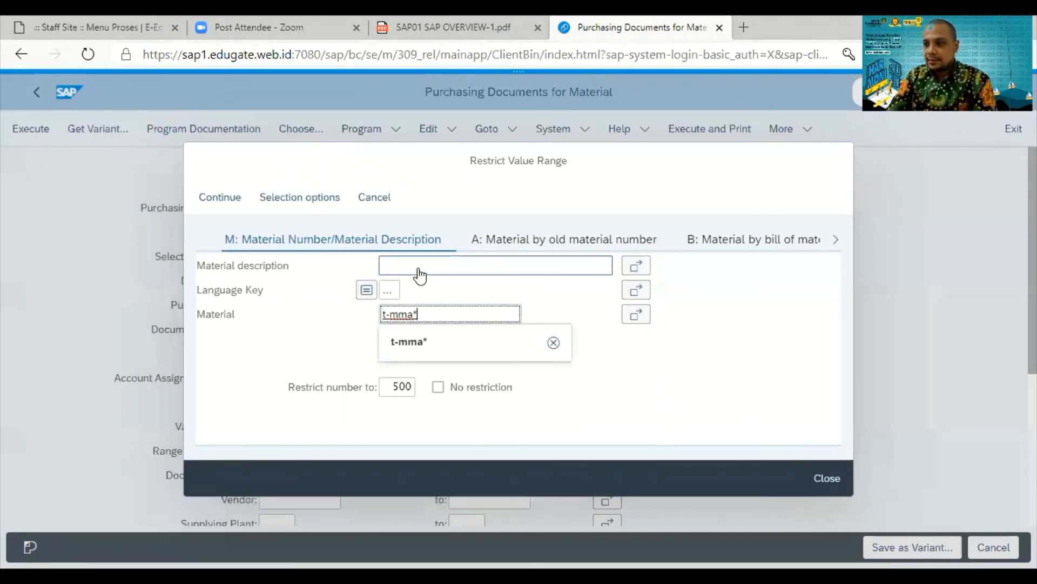
key(Return)
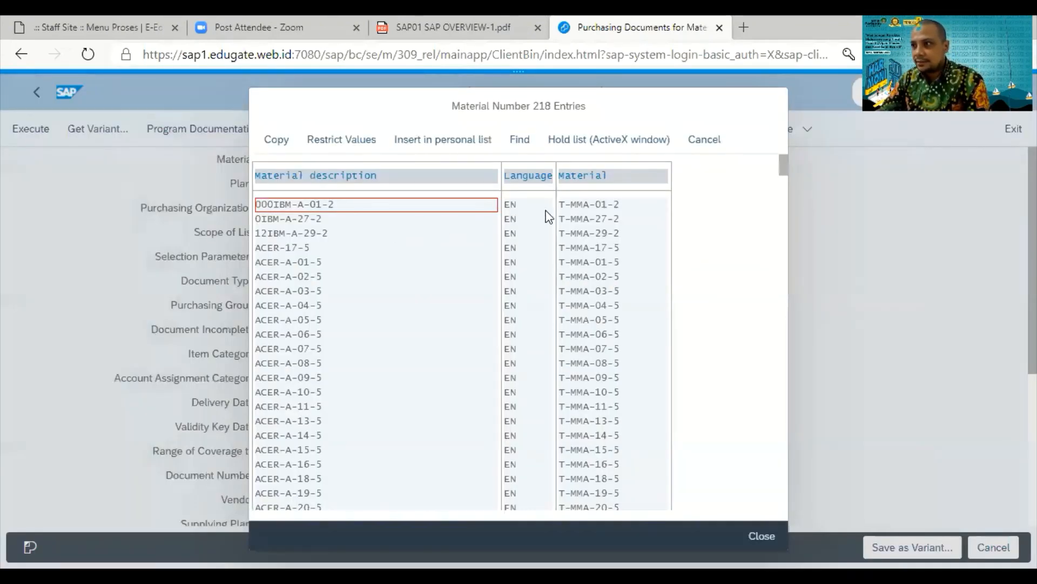
Sort the found materials by material number, choose T-MMA-00-2 and execute the purchasing documents report.
click(585, 176)
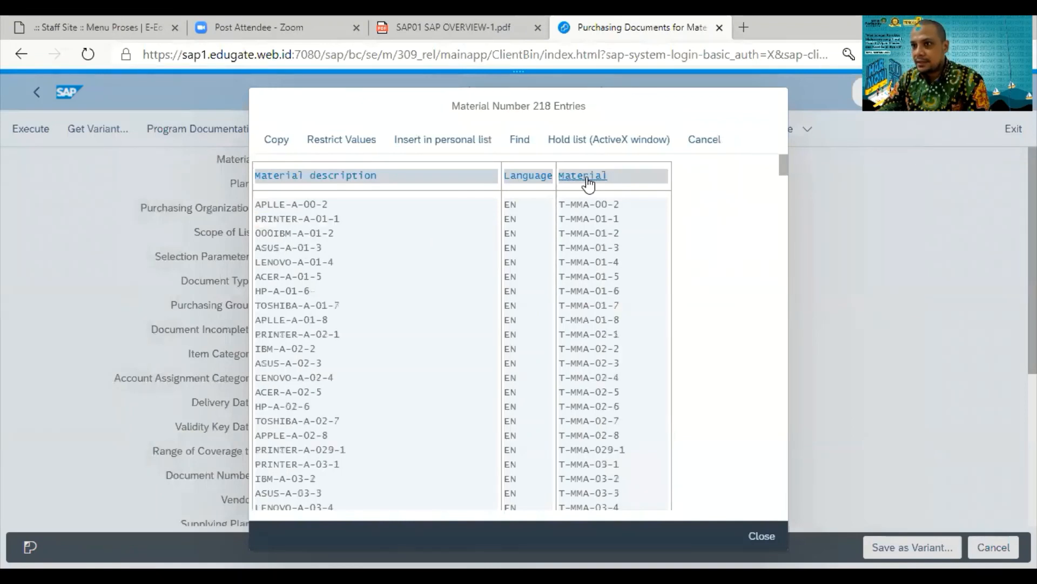
click(280, 204)
double_click(303, 203)
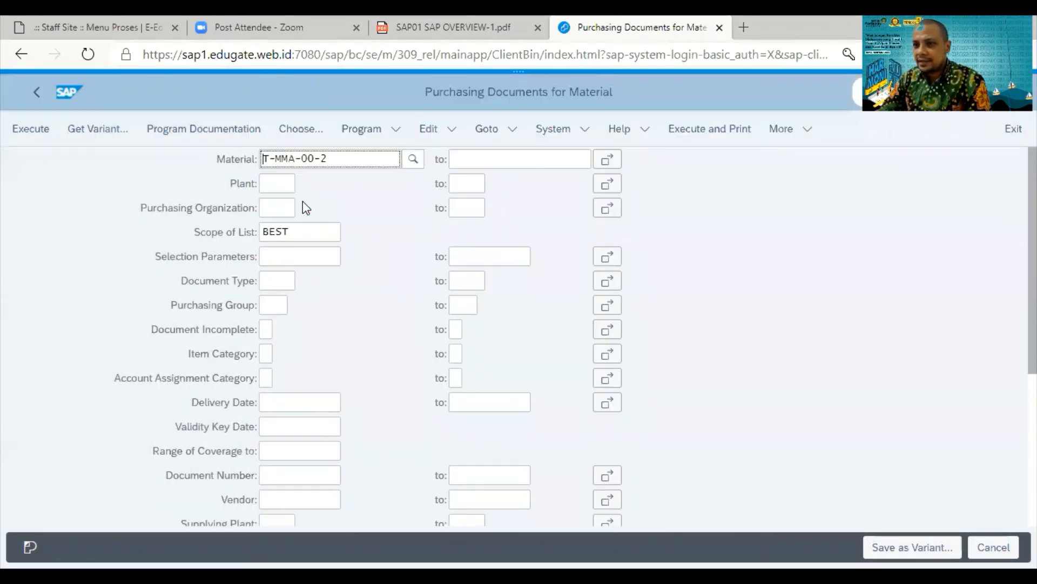
click(44, 135)
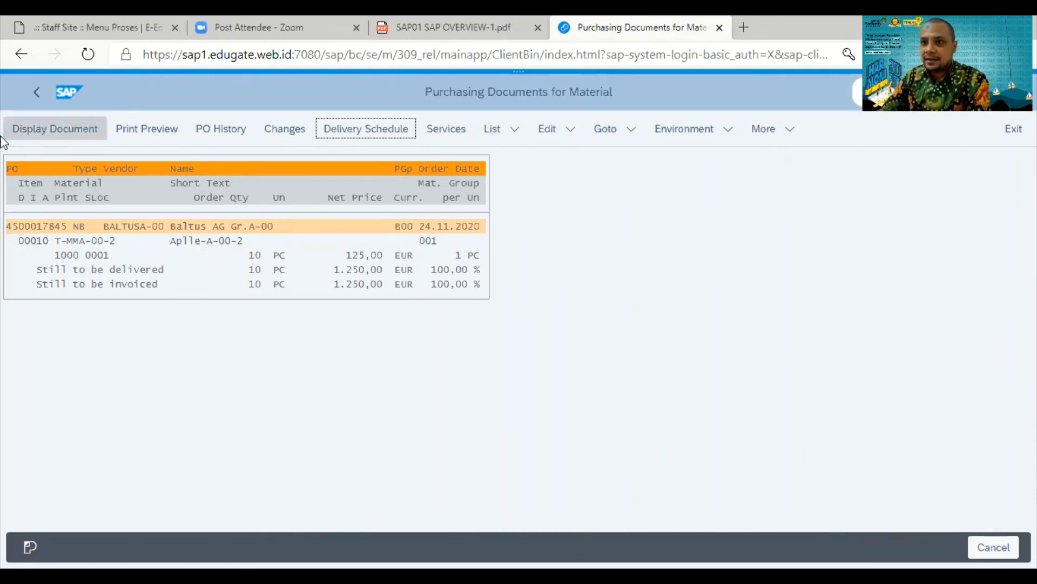
Check the vendor and purchase order number listed for the material, and leave the report.
drag(104, 226, 173, 236)
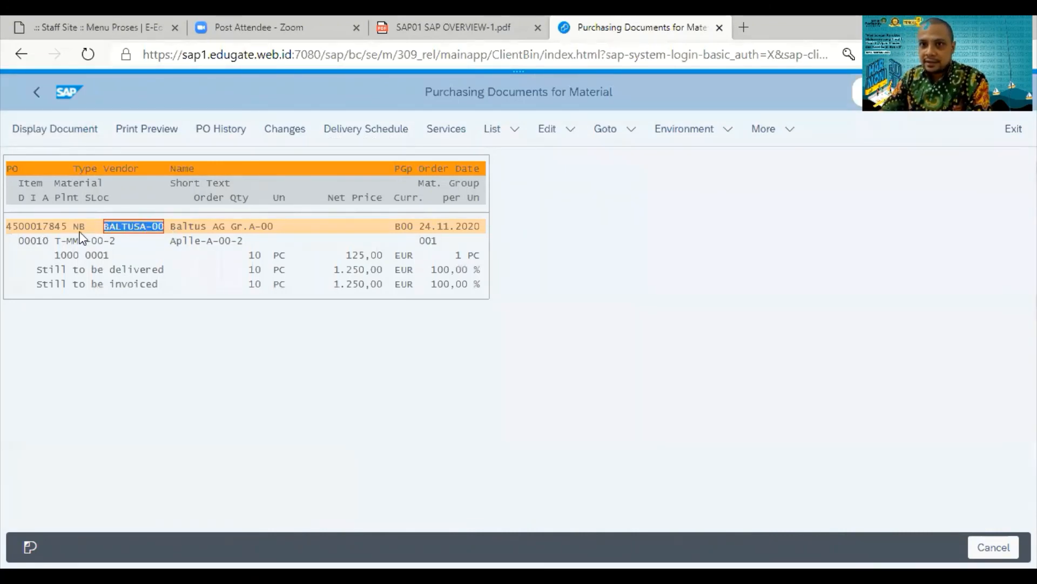
drag(66, 226, 9, 227)
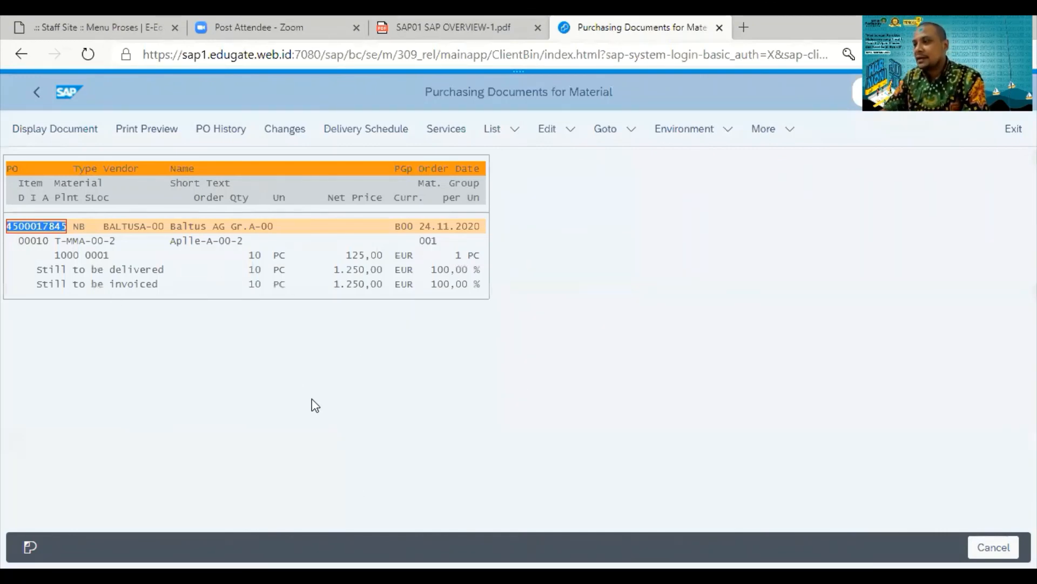
double_click(143, 228)
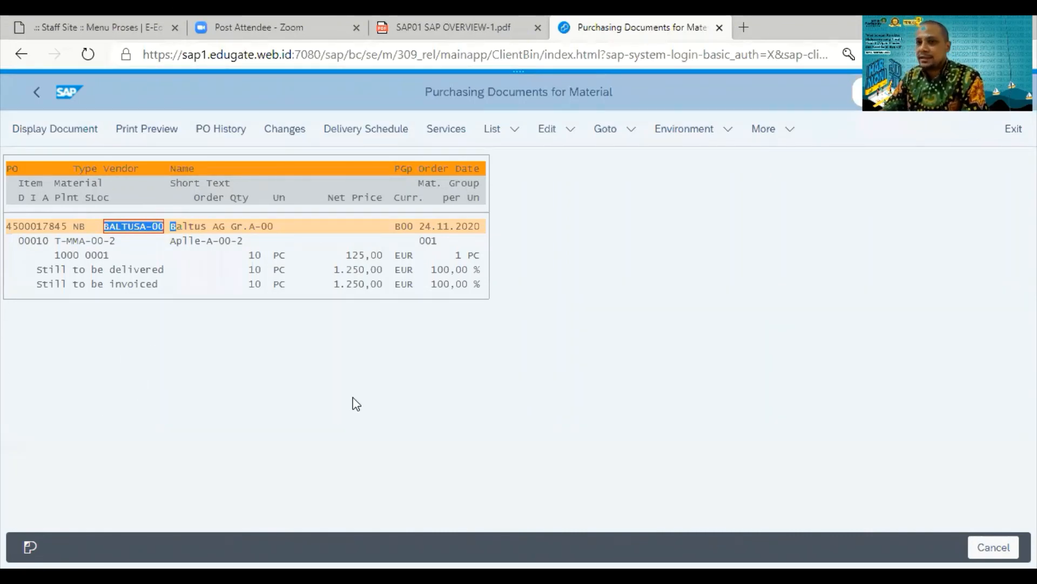
click(37, 100)
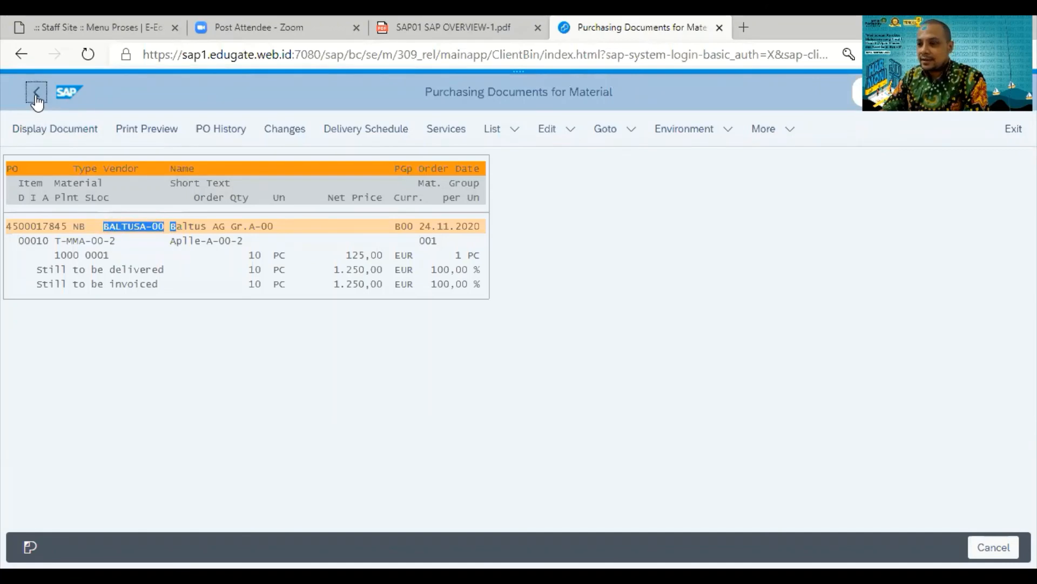